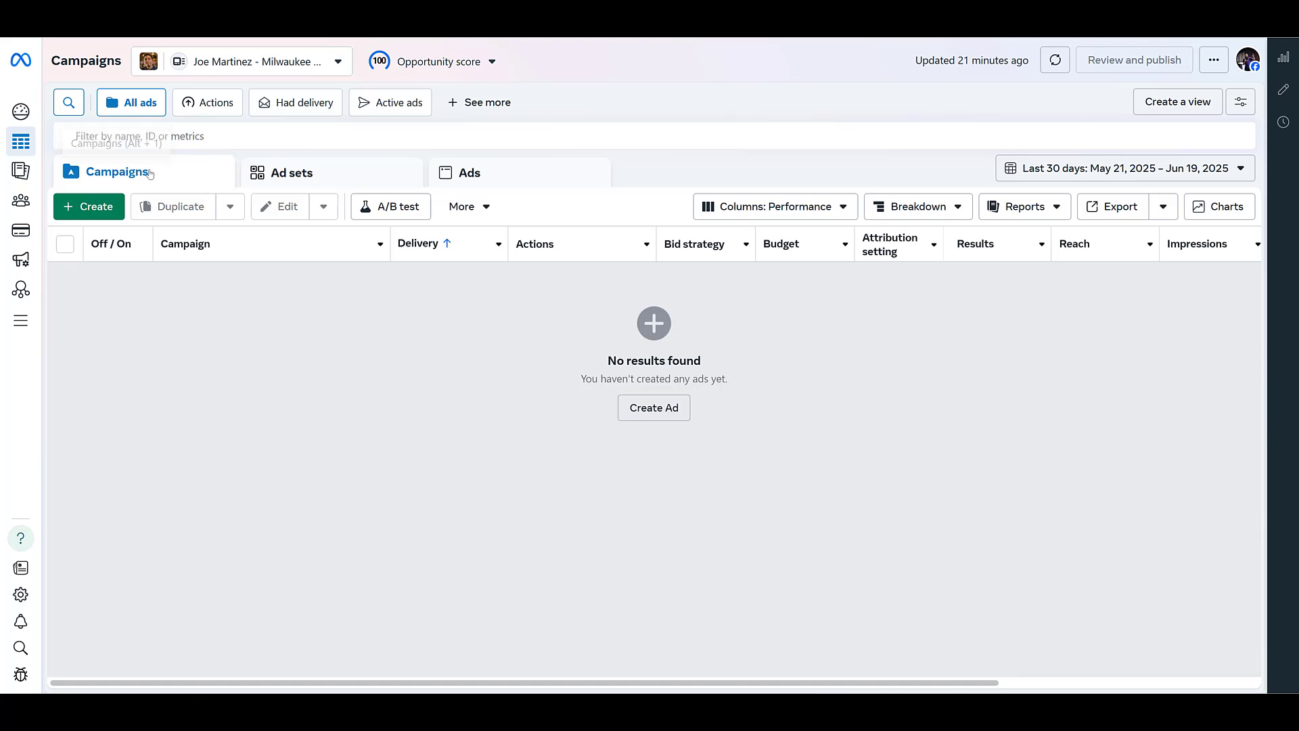
# Step: Start a new auction campaign, compare the available objectives, and choose Traffic as the campaign objective
pyautogui.click(96, 207)
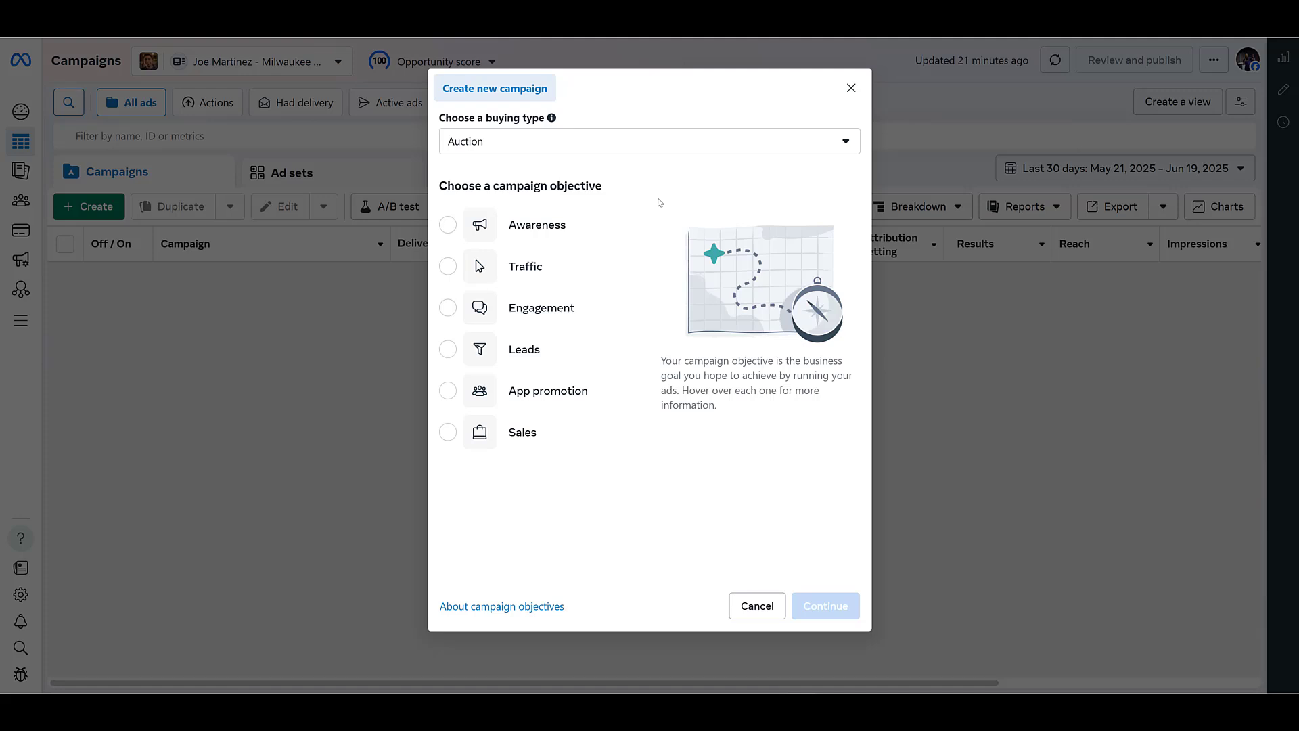
pyautogui.moveTo(582, 424)
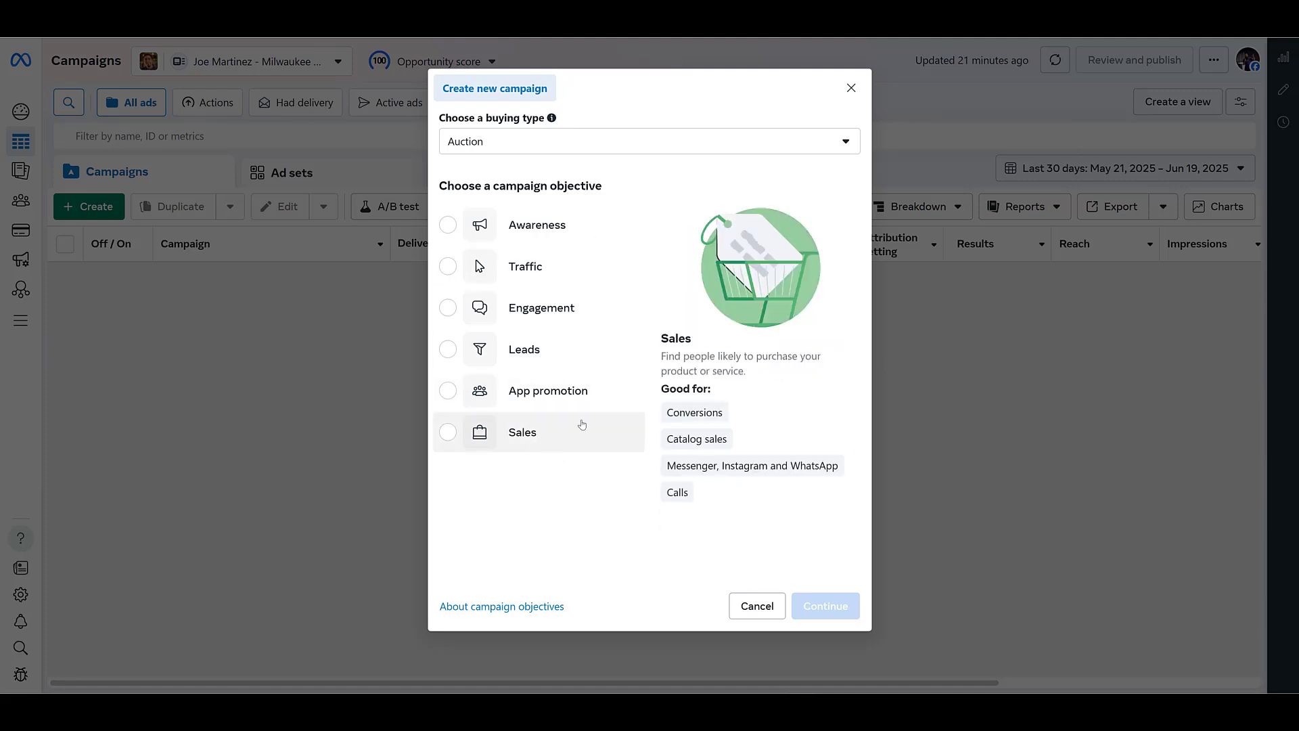
pyautogui.click(551, 232)
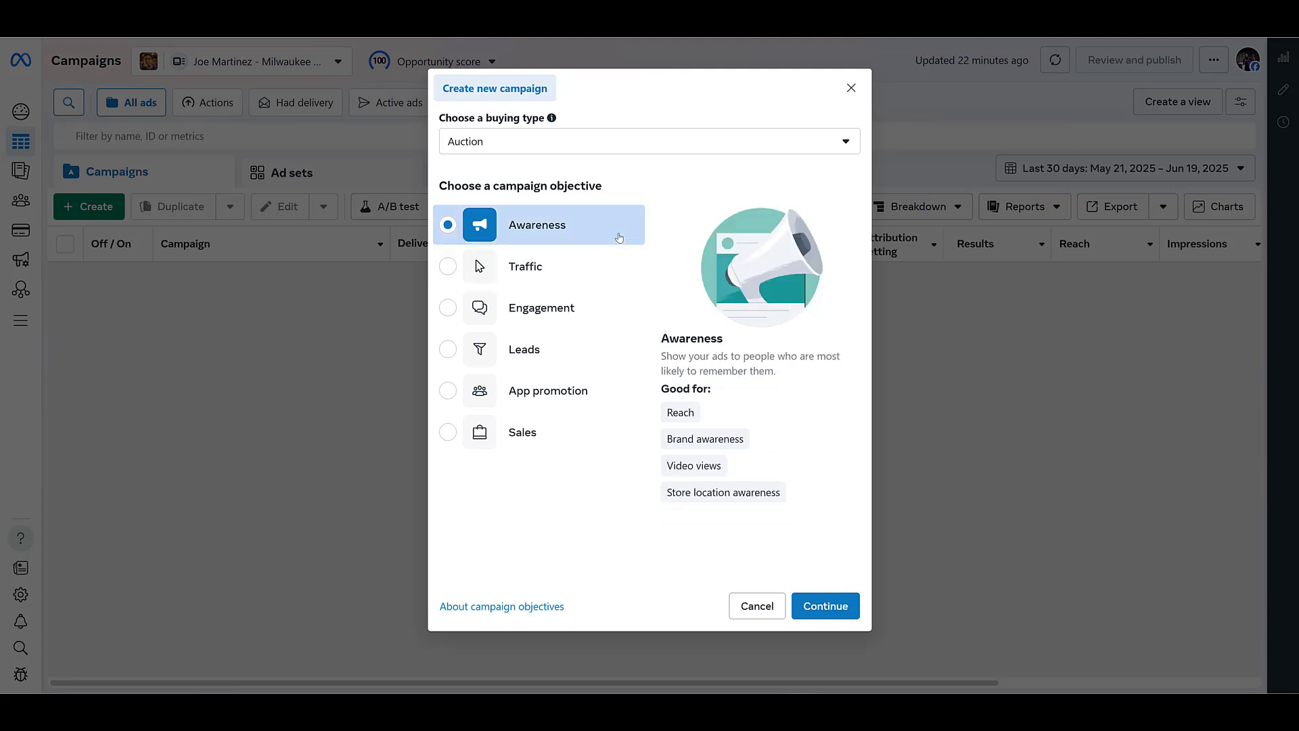
pyautogui.click(571, 266)
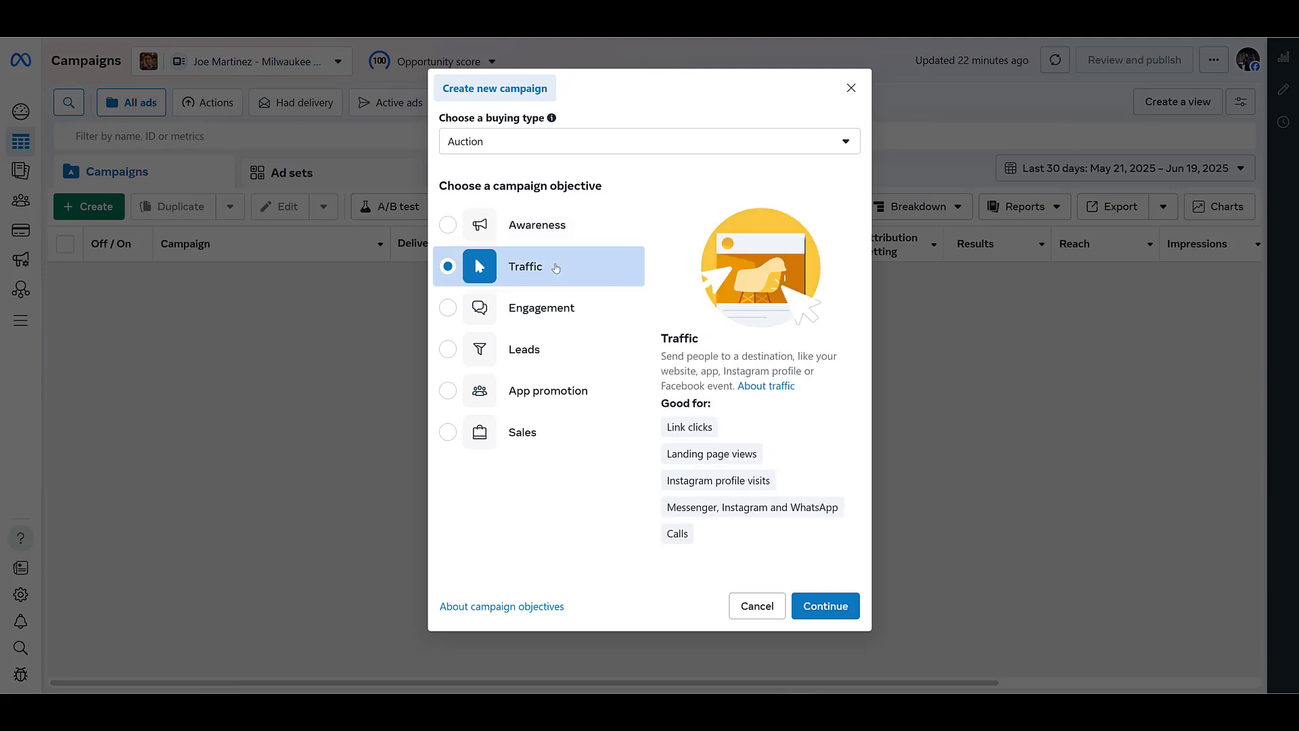
pyautogui.click(567, 313)
pyautogui.click(588, 350)
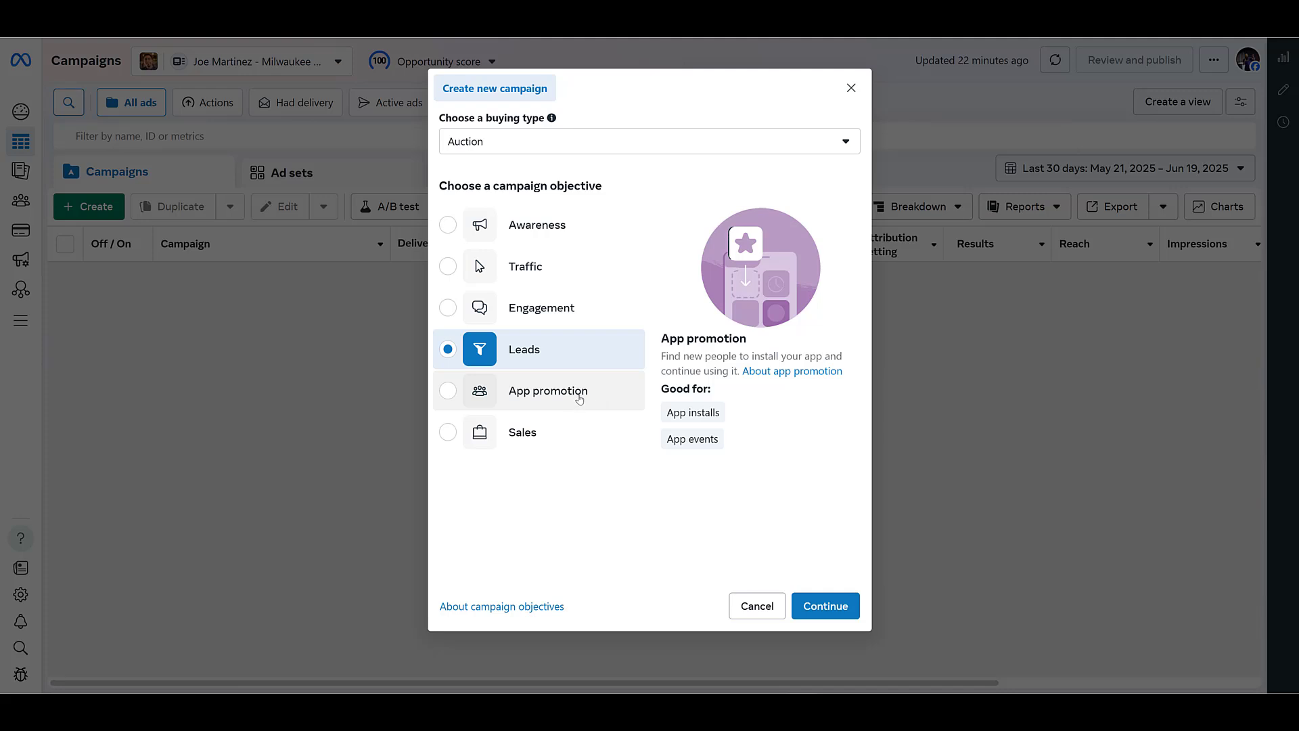
pyautogui.click(582, 439)
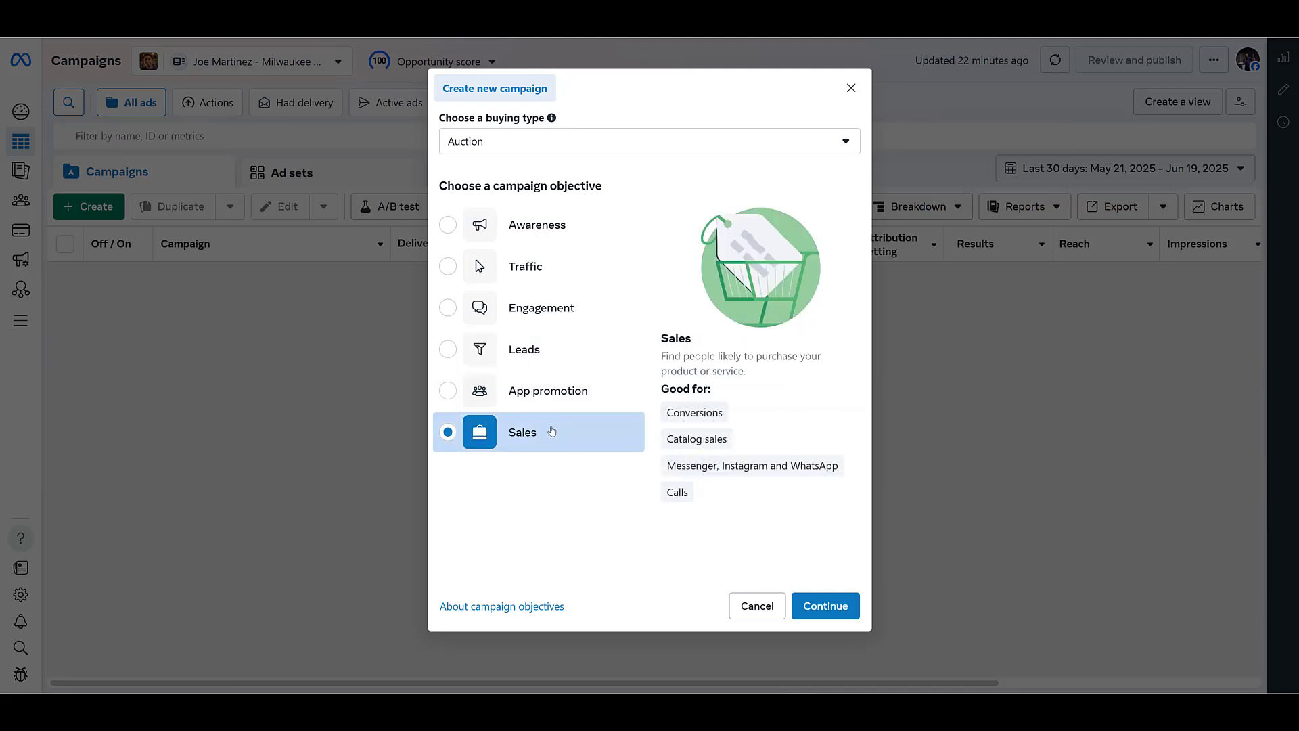
pyautogui.click(586, 270)
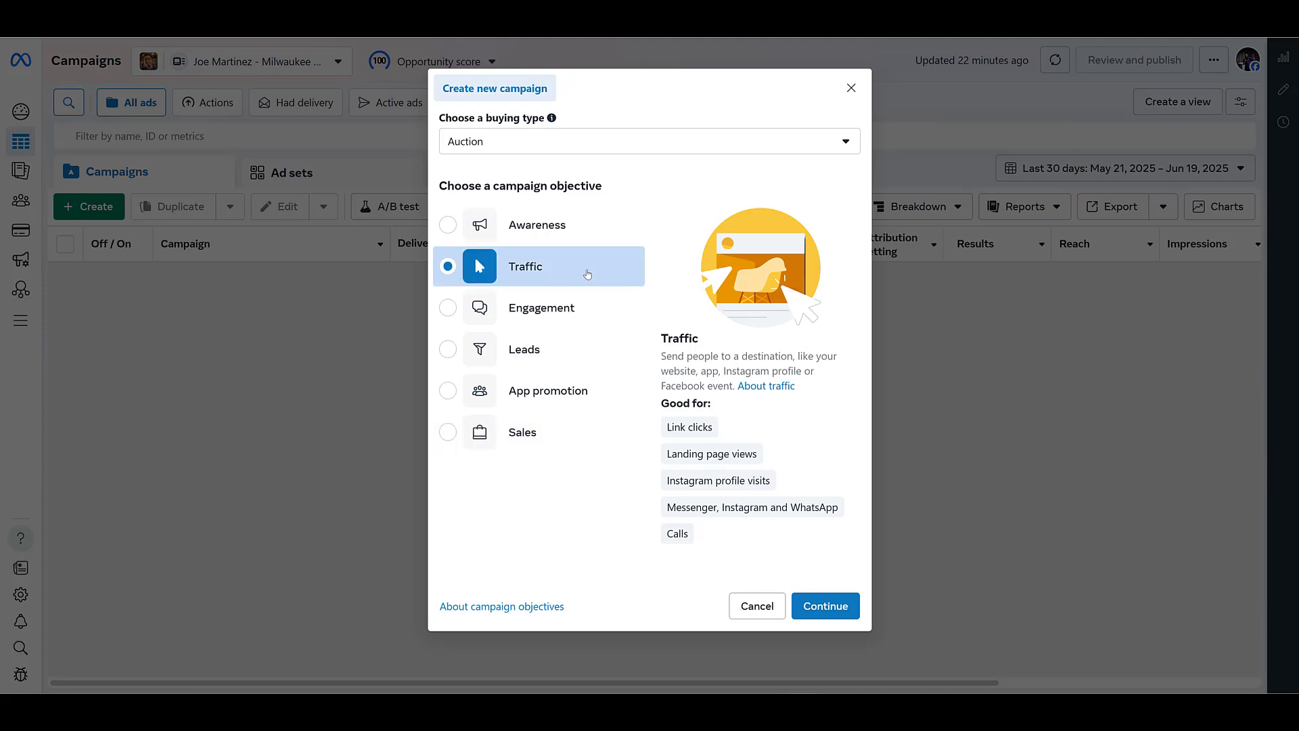
pyautogui.click(827, 607)
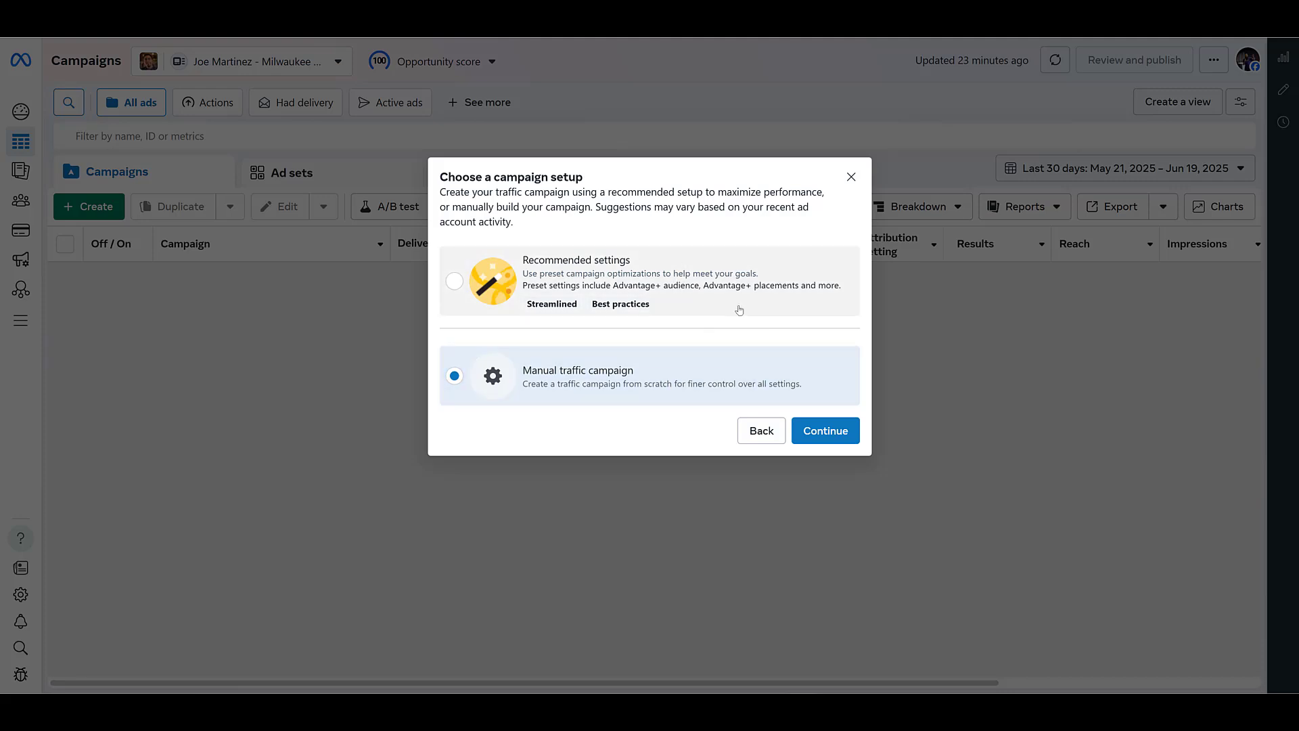
# Step: Continue with the manual traffic campaign setup and set the ad set's conversion location to Calls
pyautogui.click(826, 433)
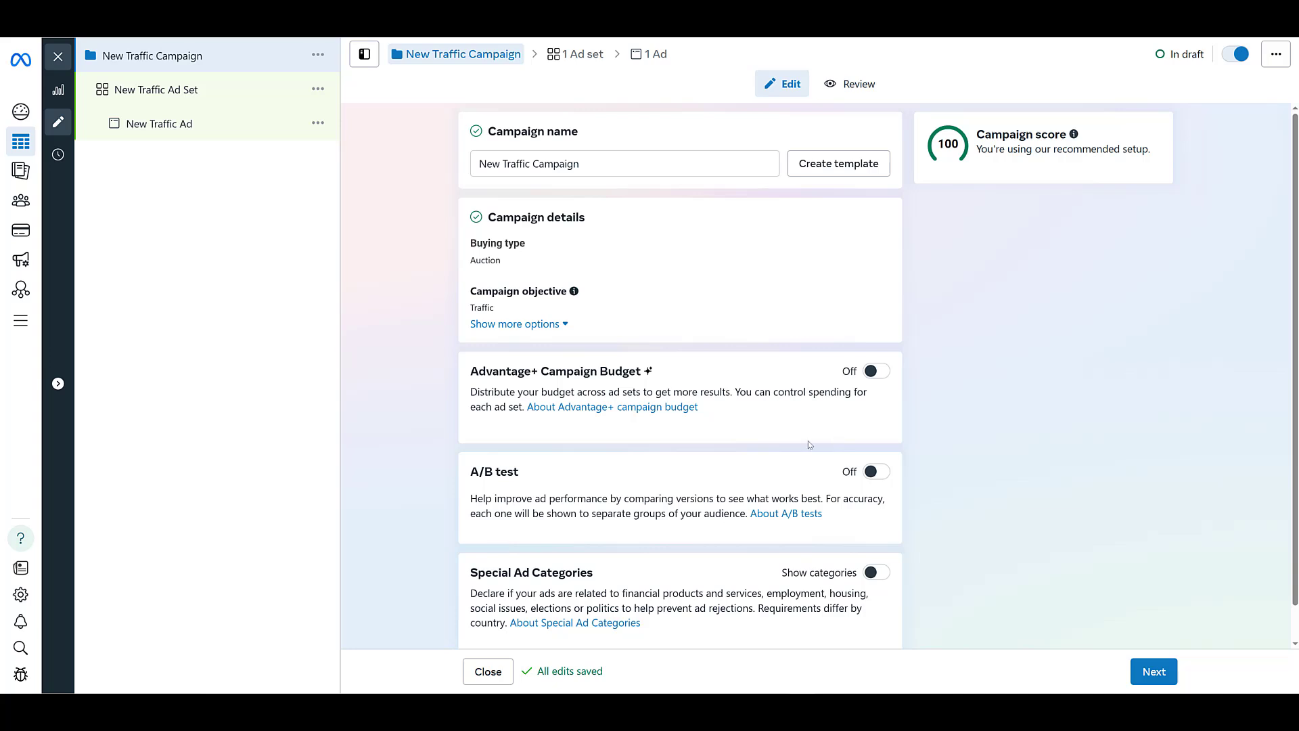
pyautogui.scroll(-1, 853, 271)
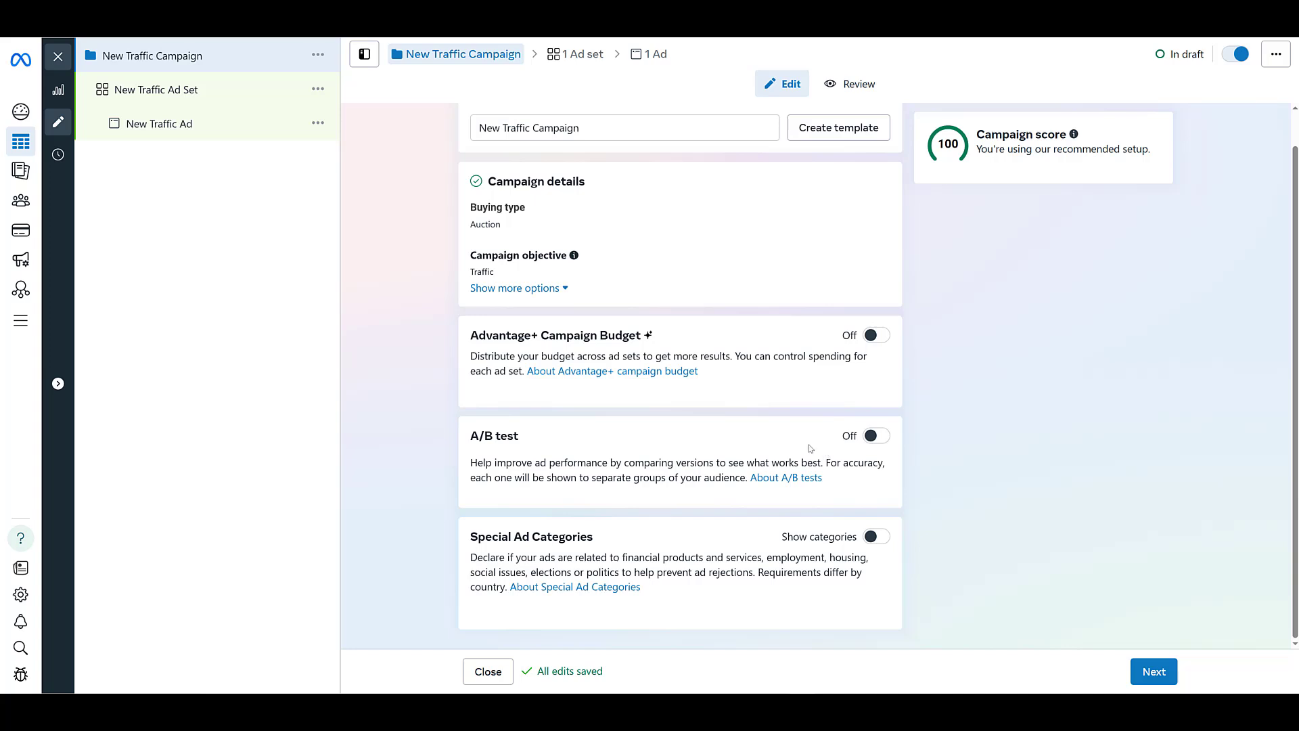
pyautogui.click(1154, 671)
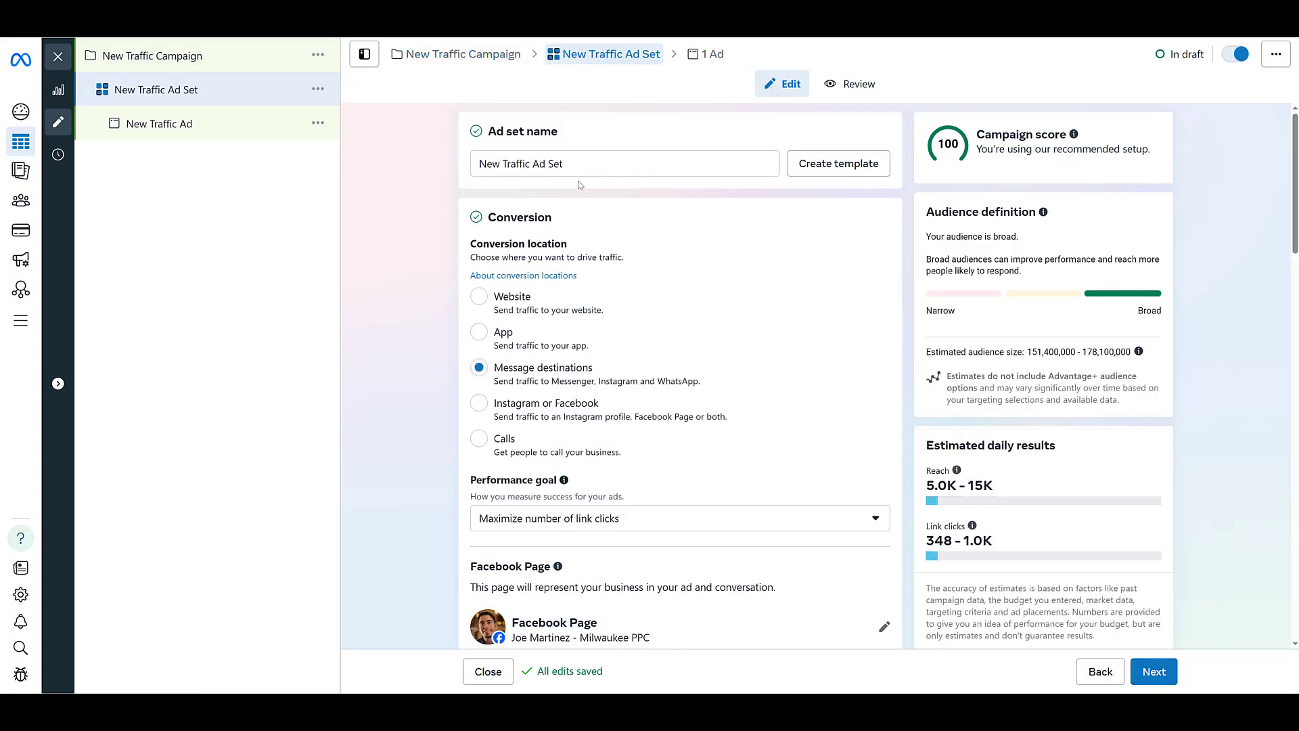
pyautogui.scroll(-3, 612, 195)
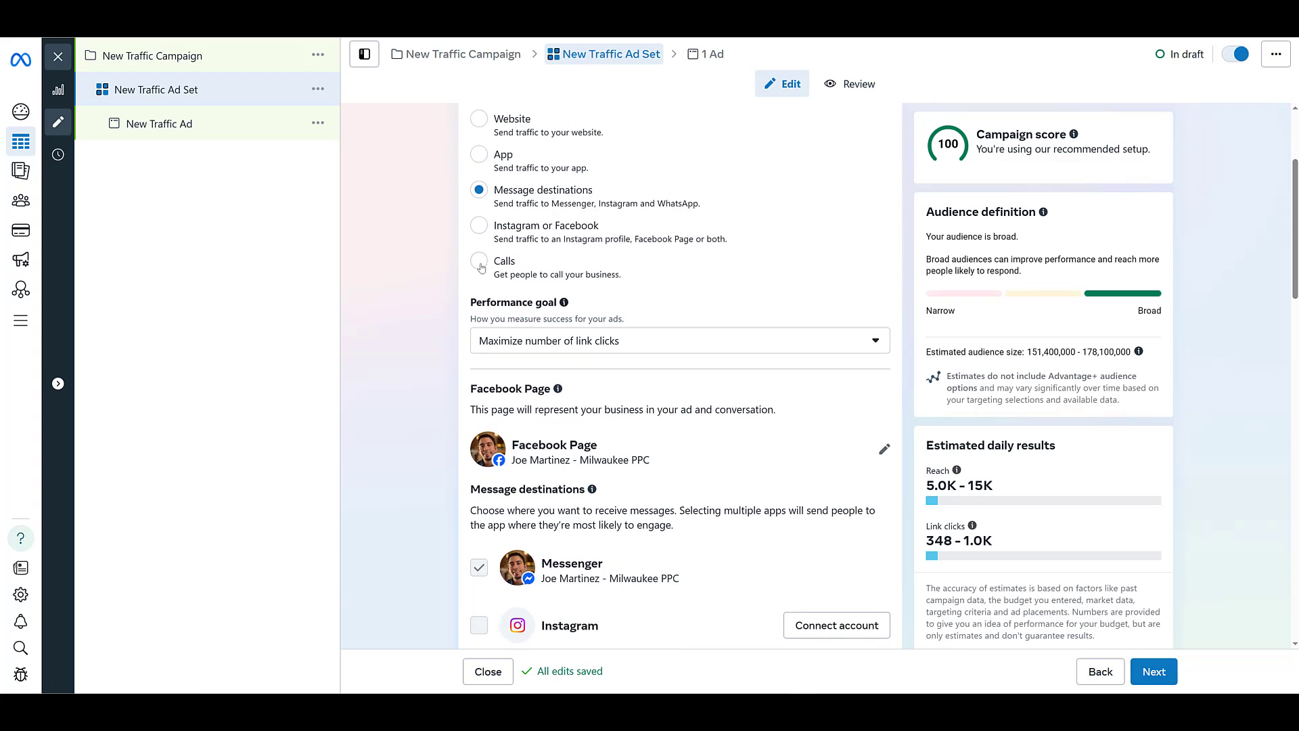
pyautogui.click(480, 264)
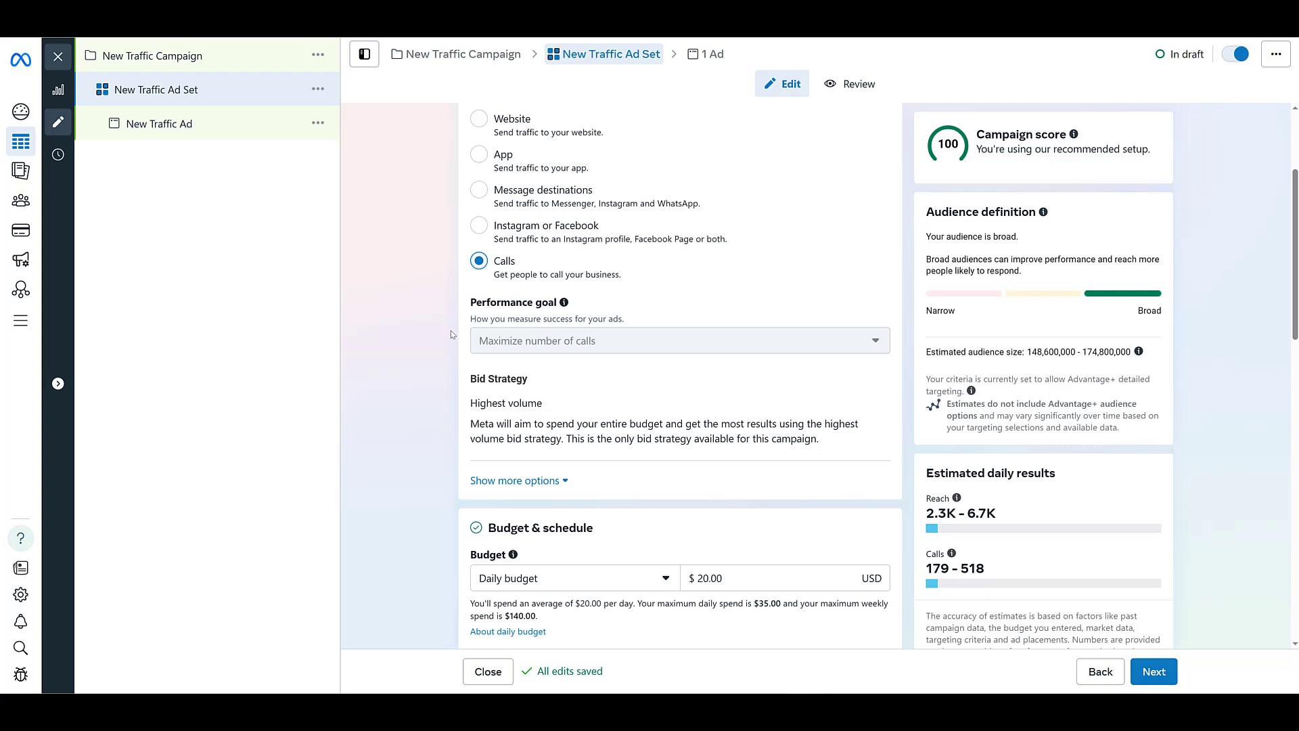
# Step: Change the ad set's budget type to Lifetime budget
pyautogui.scroll(-5, 453, 345)
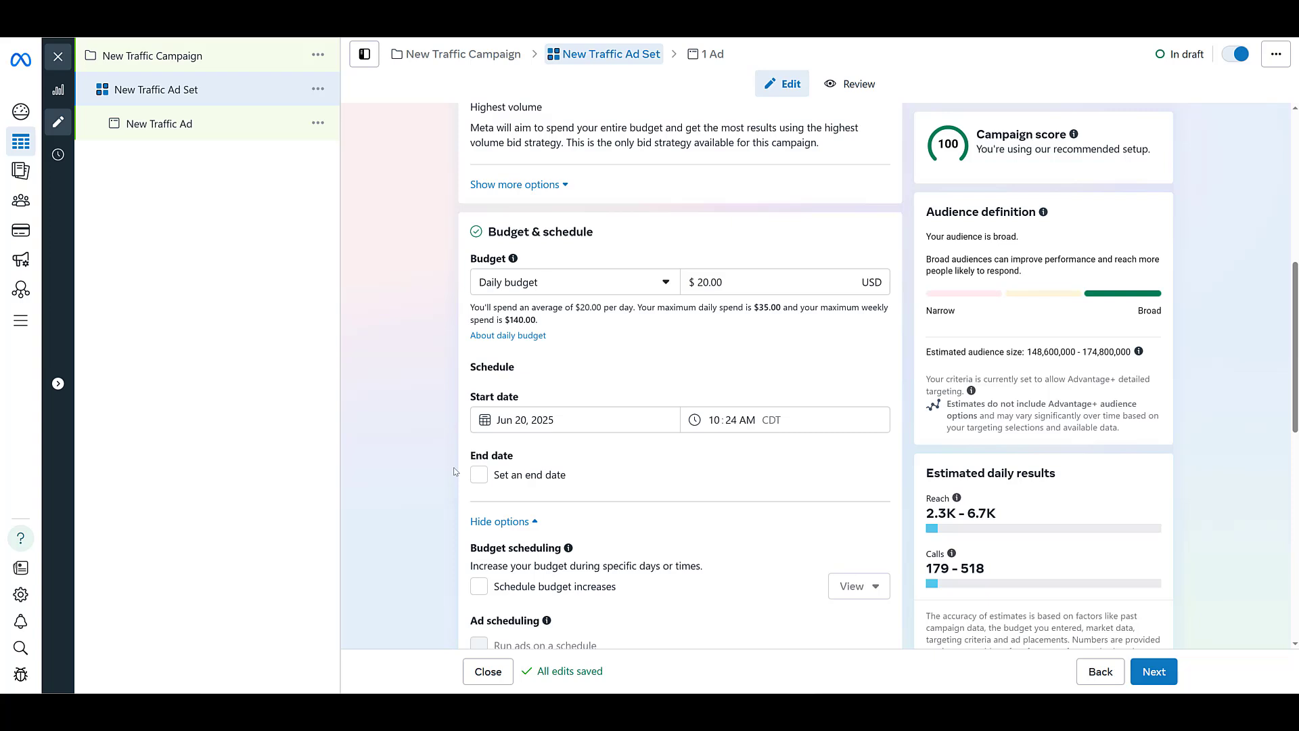
pyautogui.scroll(-4, 454, 472)
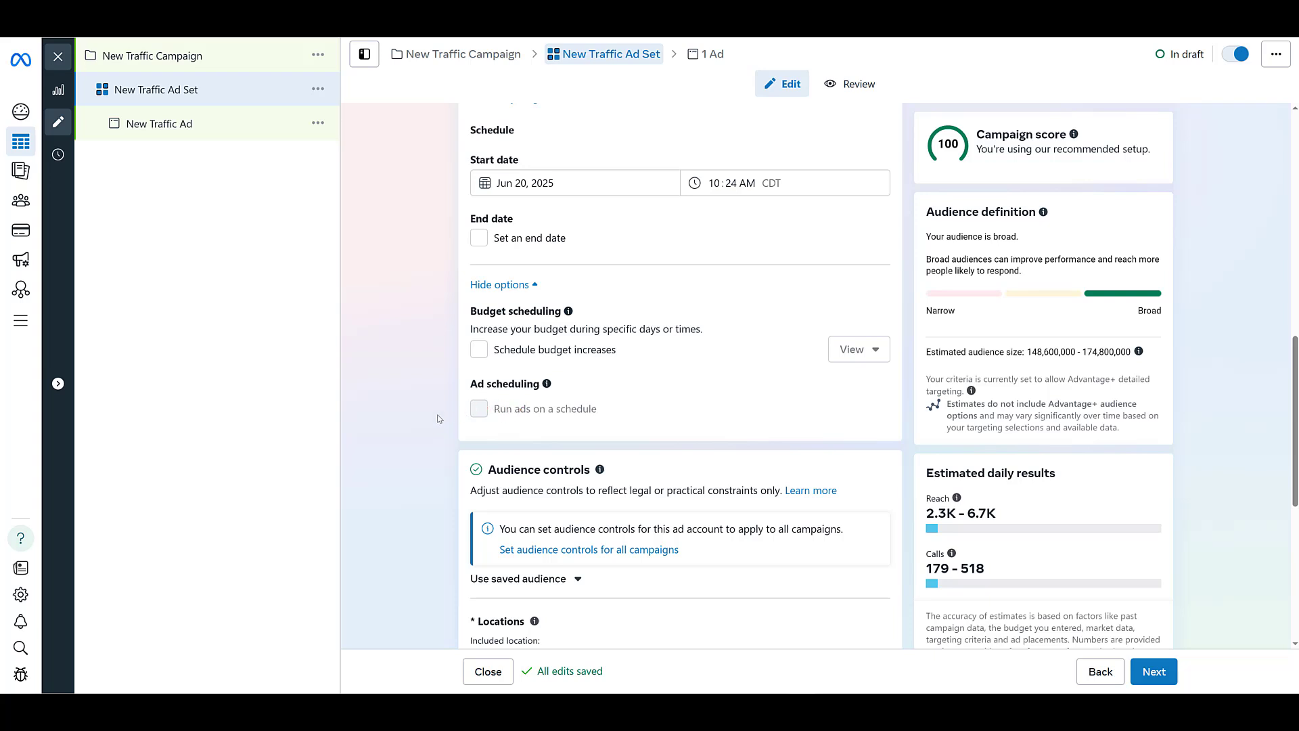
pyautogui.scroll(3, 438, 419)
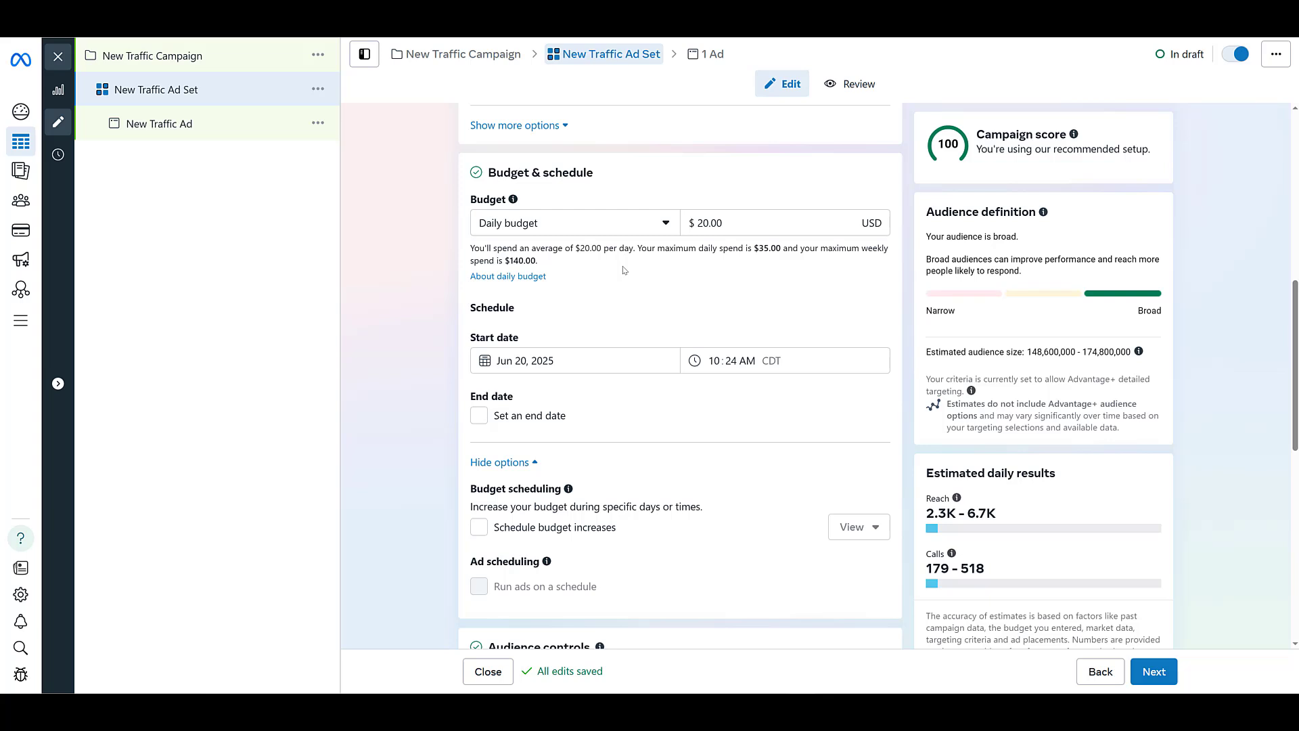
pyautogui.click(611, 228)
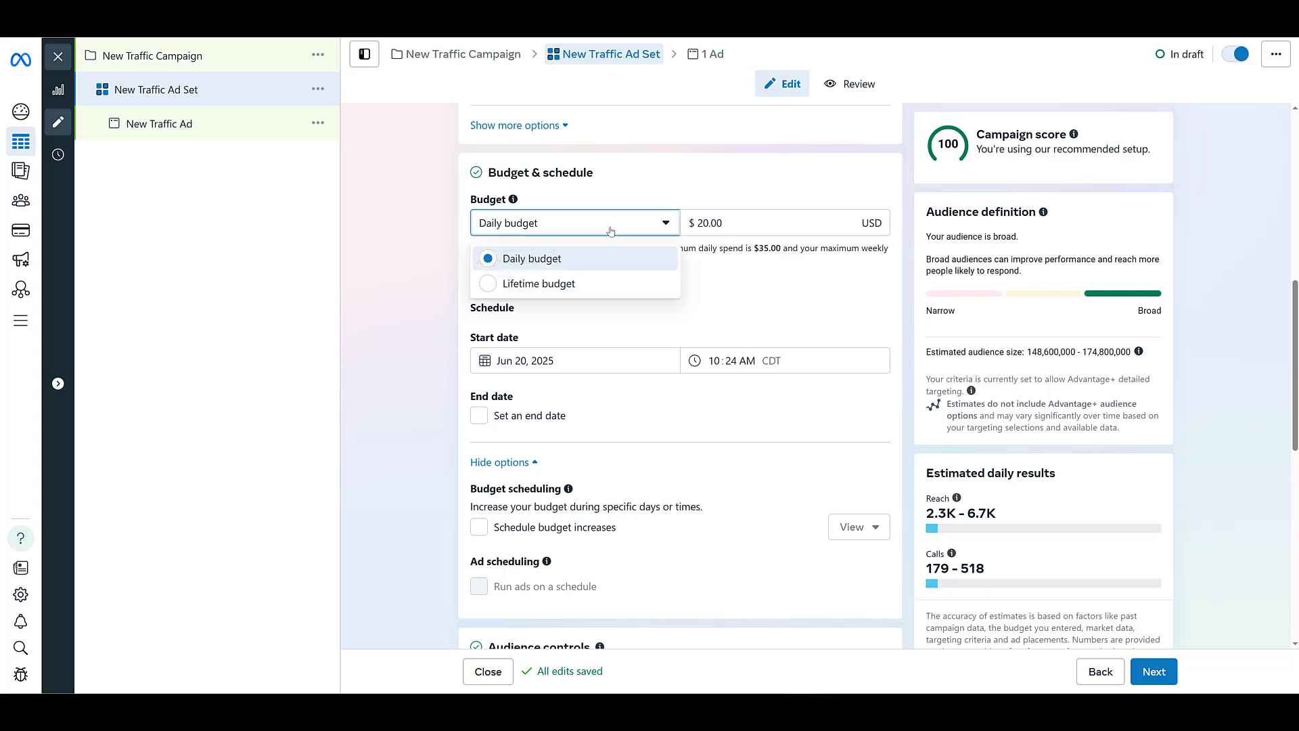
pyautogui.click(562, 285)
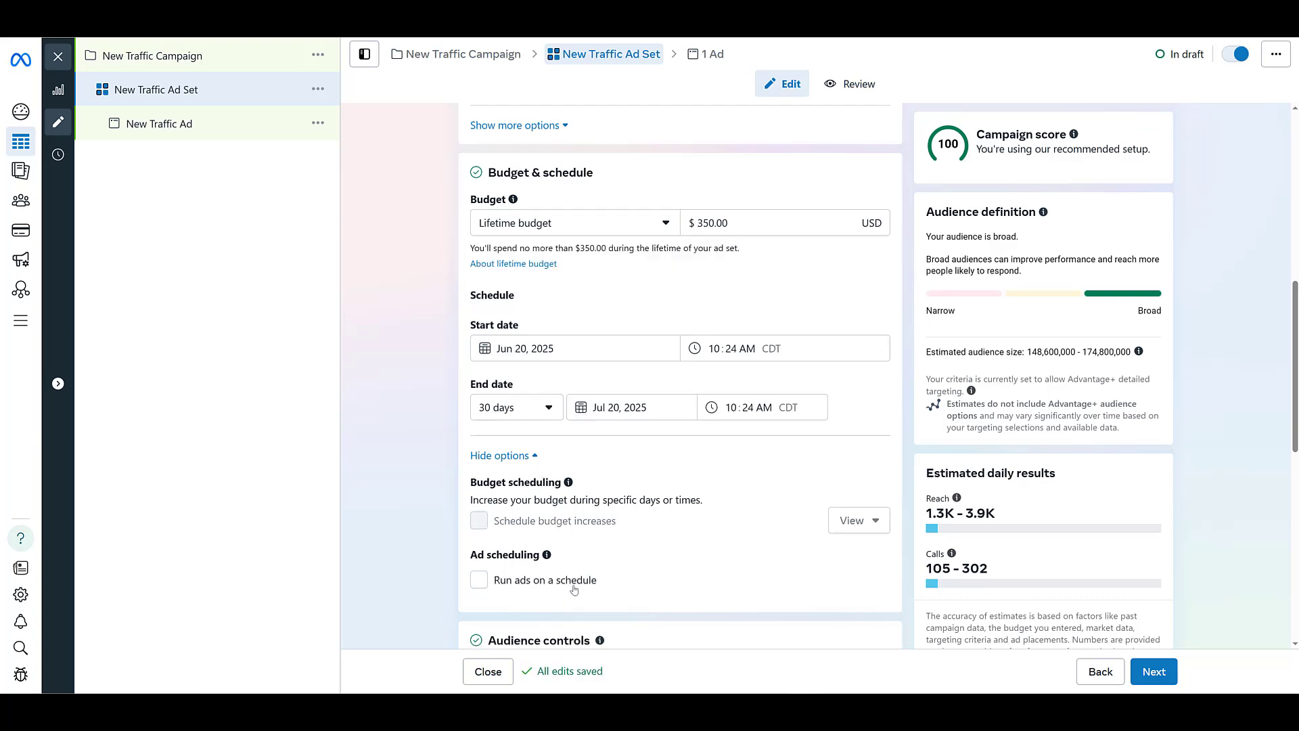
# Step: Schedule the ads for Monday to Friday, 6am to 6pm, using the ad account's time zone (Central Time)
pyautogui.click(573, 589)
pyautogui.scroll(-5, 379, 391)
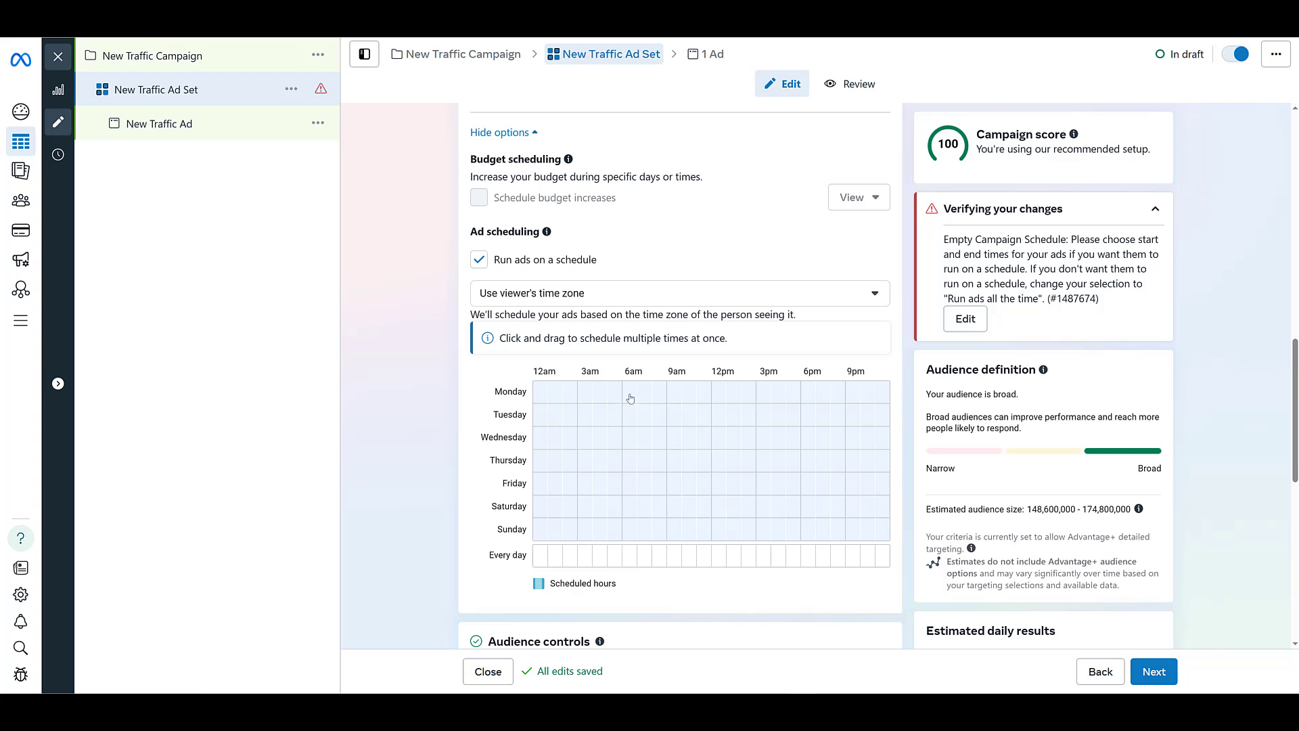
pyautogui.moveTo(628, 393); pyautogui.dragTo(788, 494)
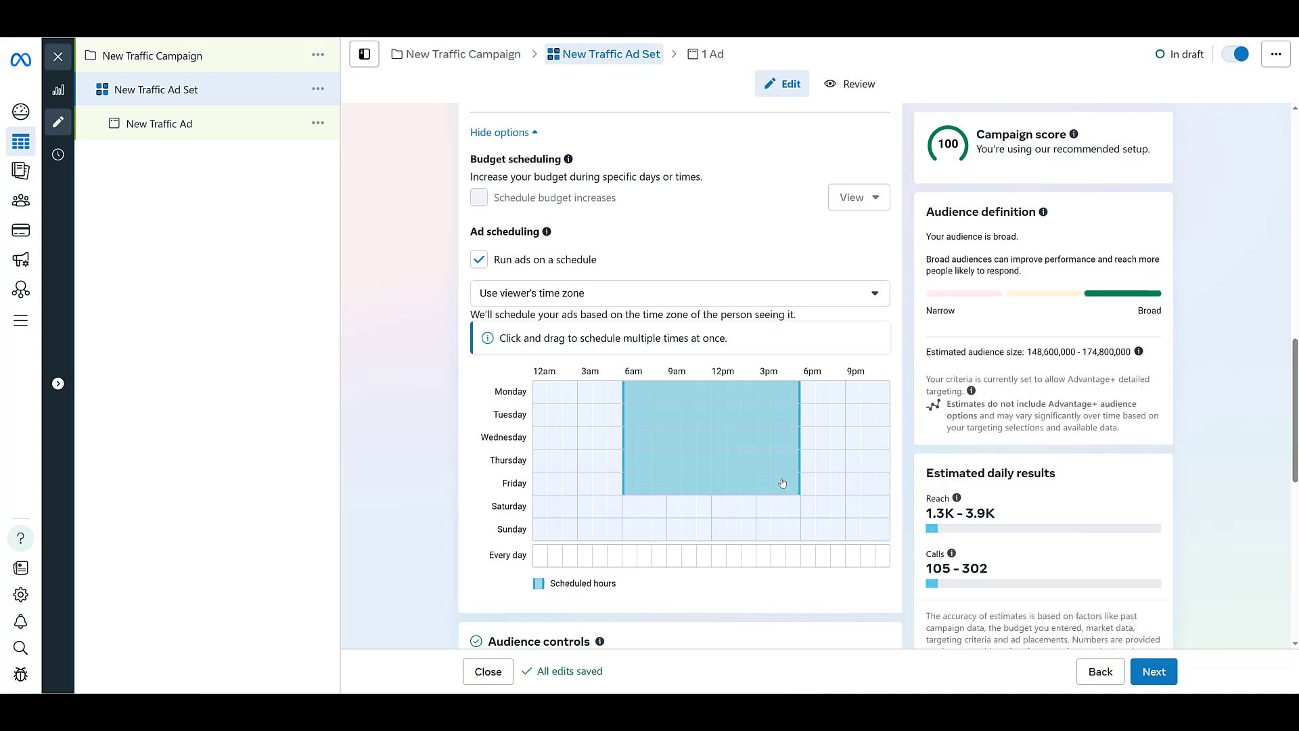
pyautogui.click(788, 299)
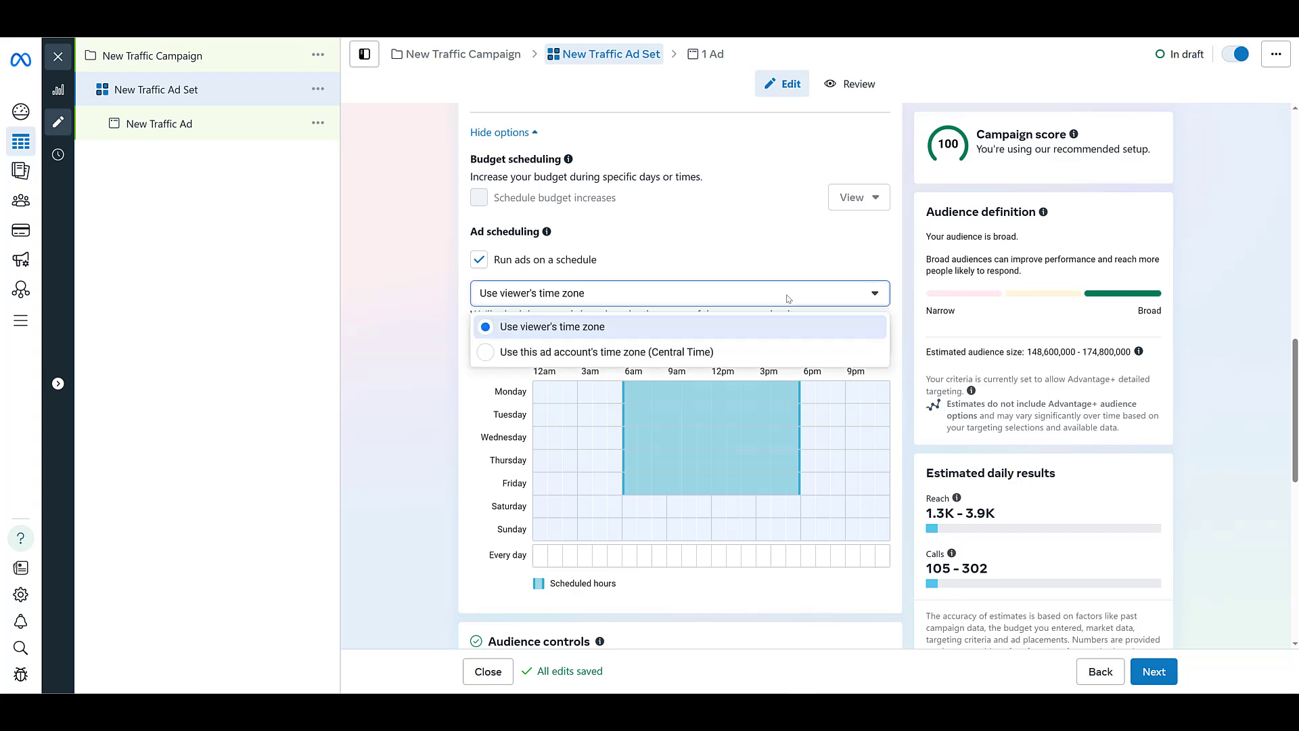
pyautogui.click(714, 351)
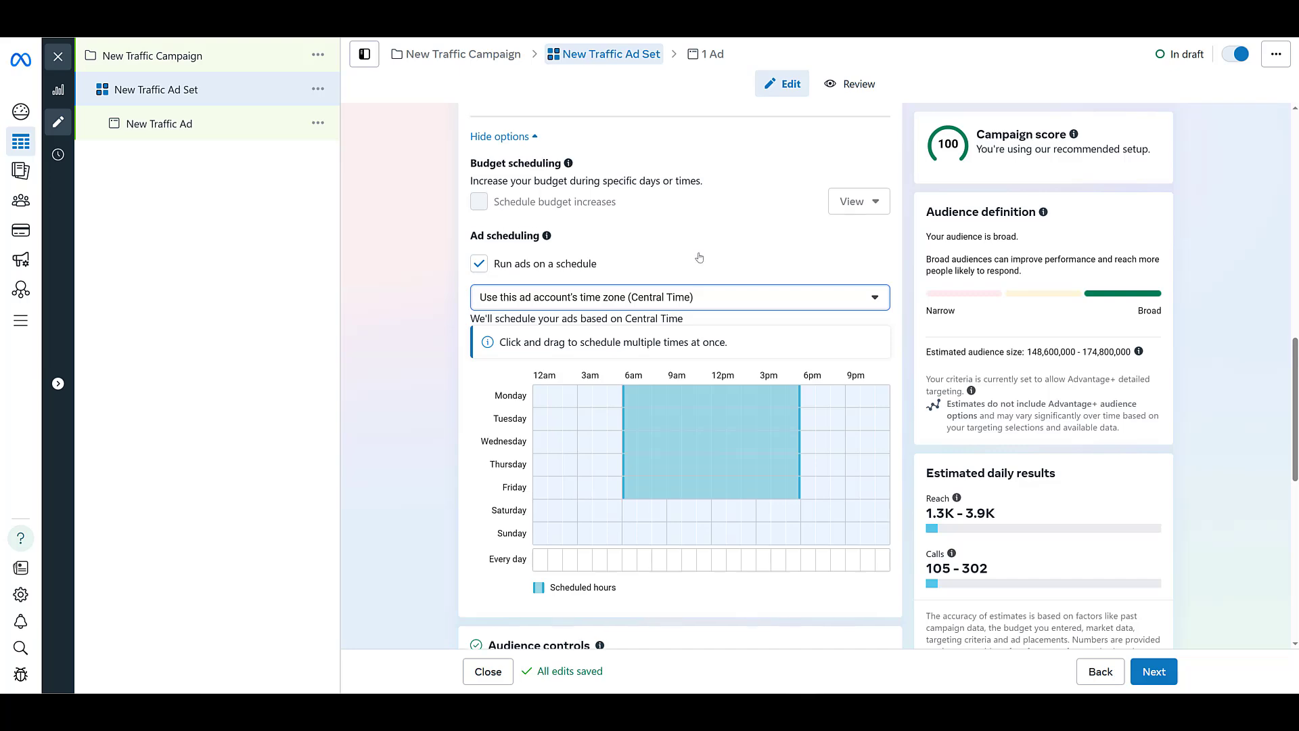
# Step: Review the ad set's schedule and location settings, and switch the audience to the original audience options
pyautogui.scroll(5, 699, 257)
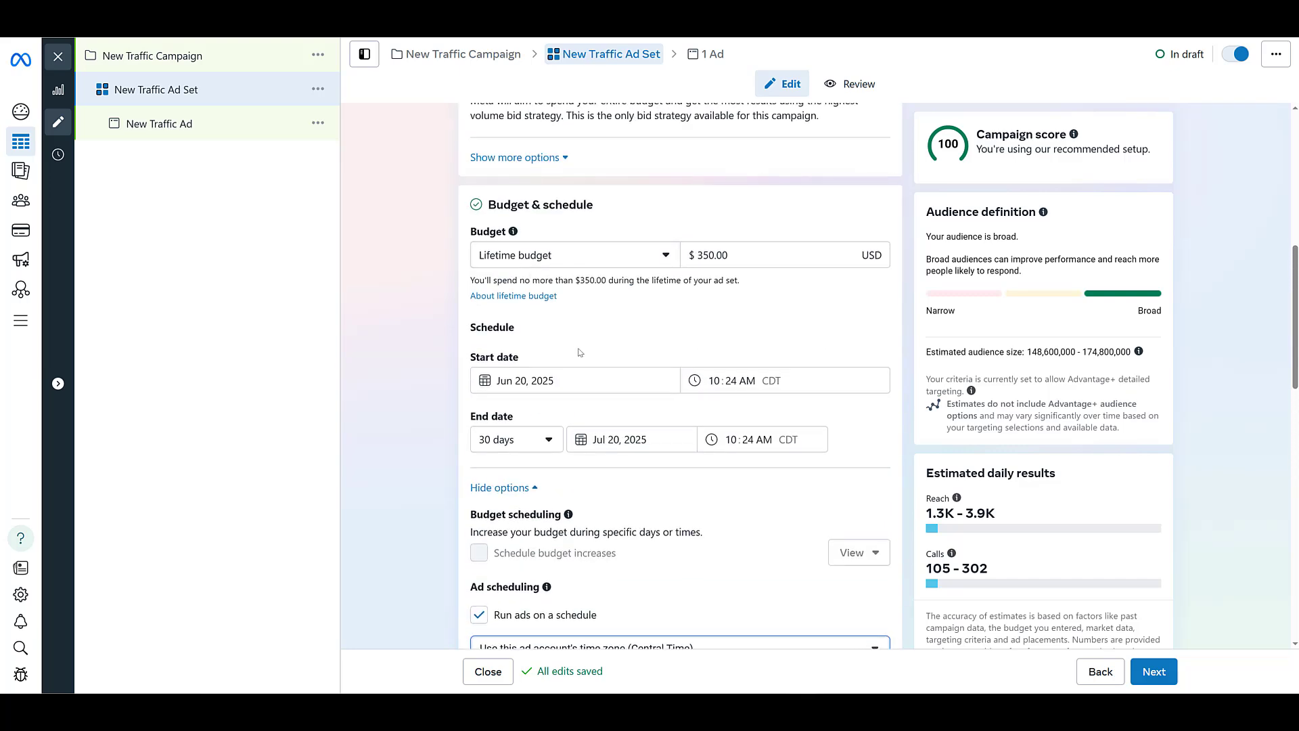
pyautogui.scroll(-4, 578, 348)
pyautogui.scroll(3, 608, 392)
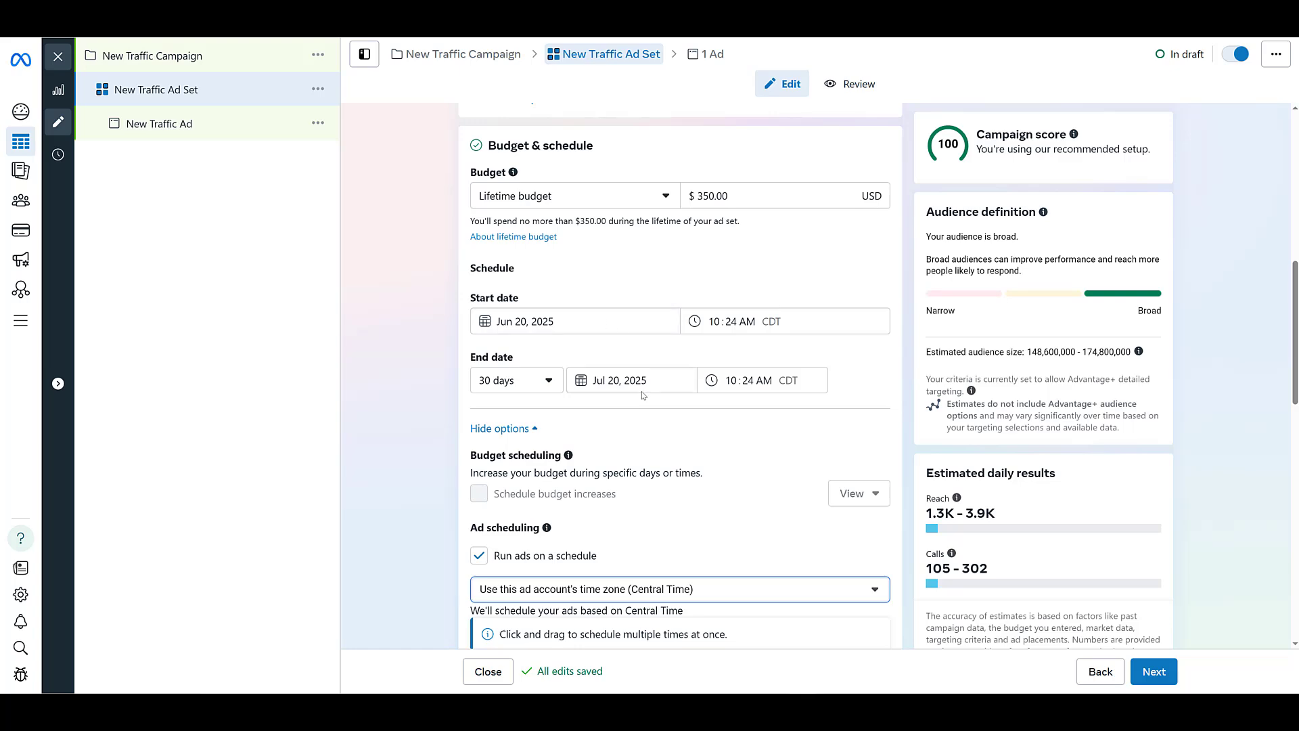
pyautogui.scroll(-5, 639, 400)
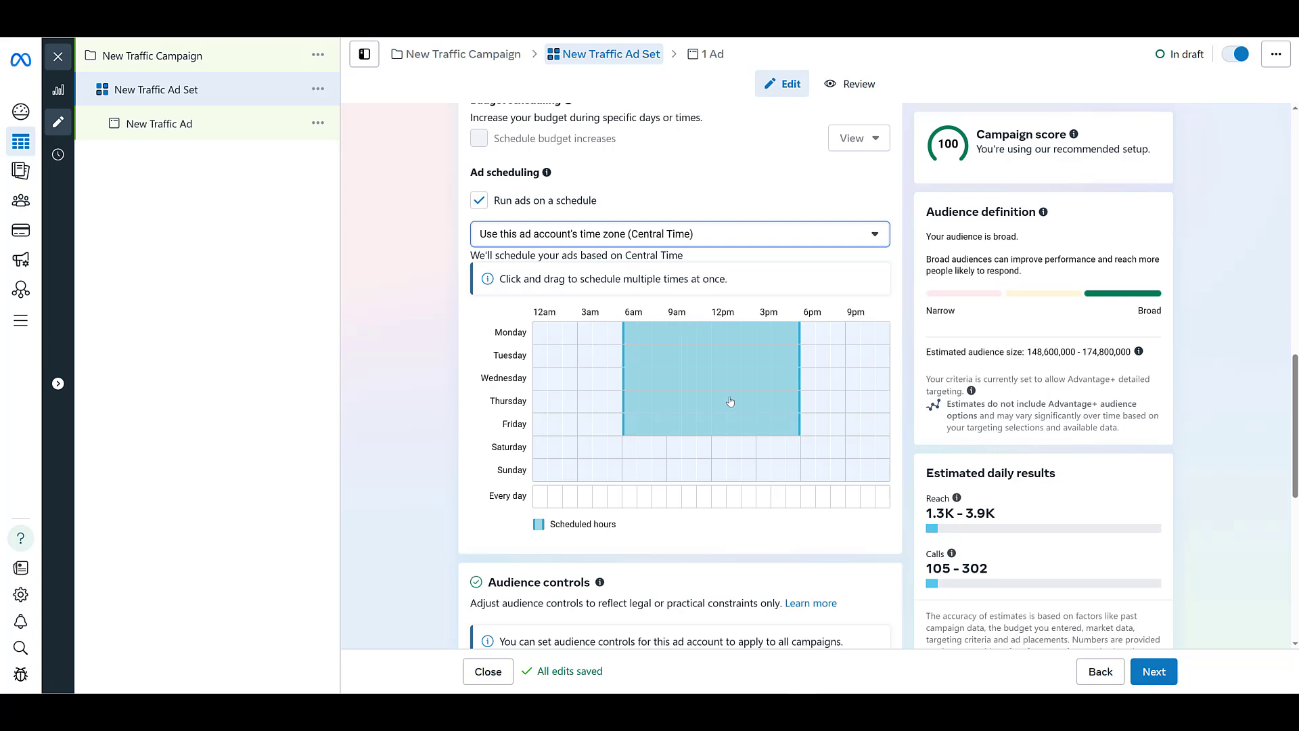
pyautogui.scroll(-5, 730, 402)
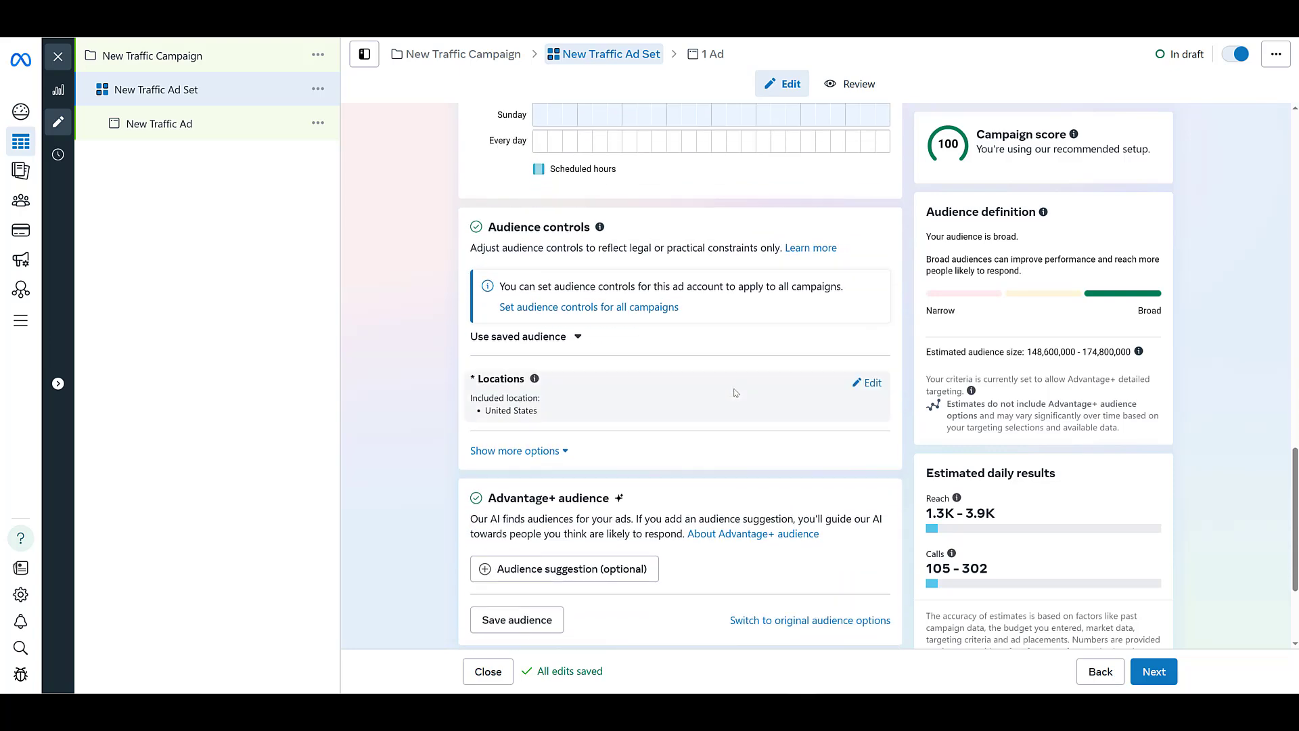
pyautogui.scroll(-1, 735, 392)
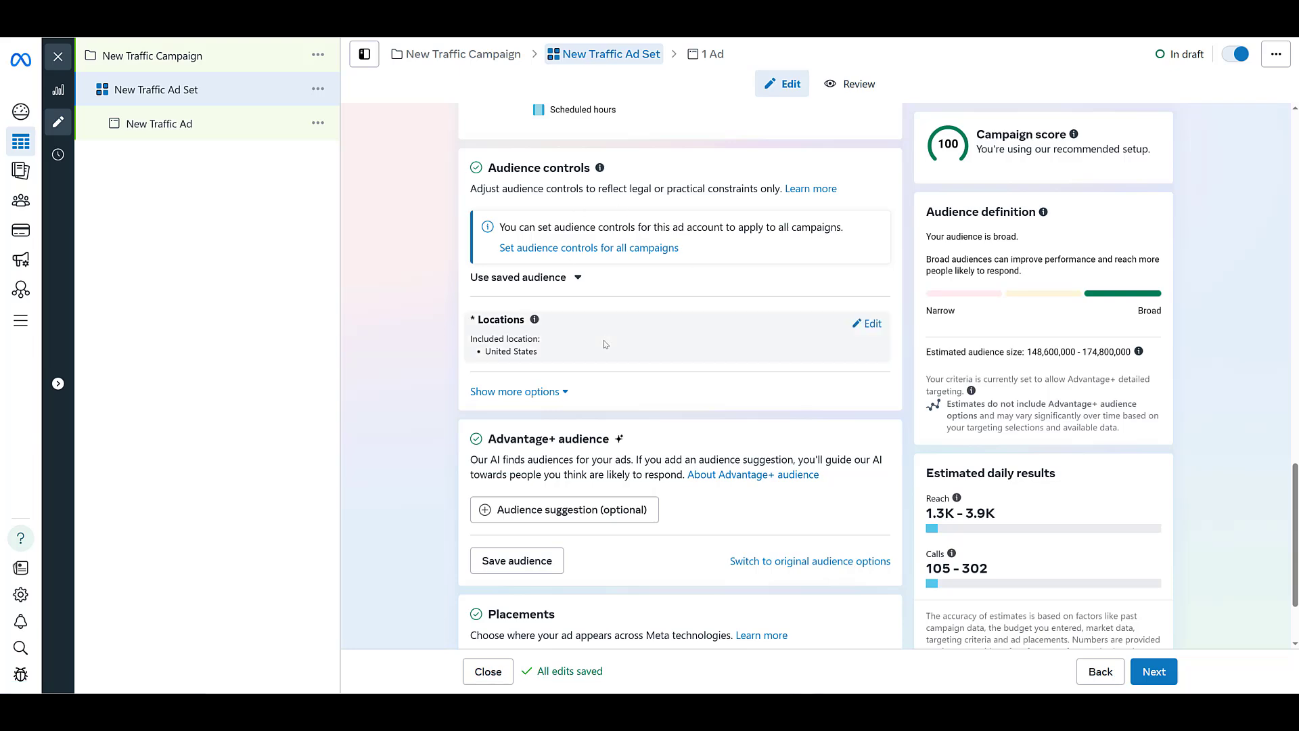
pyautogui.scroll(-2, 525, 338)
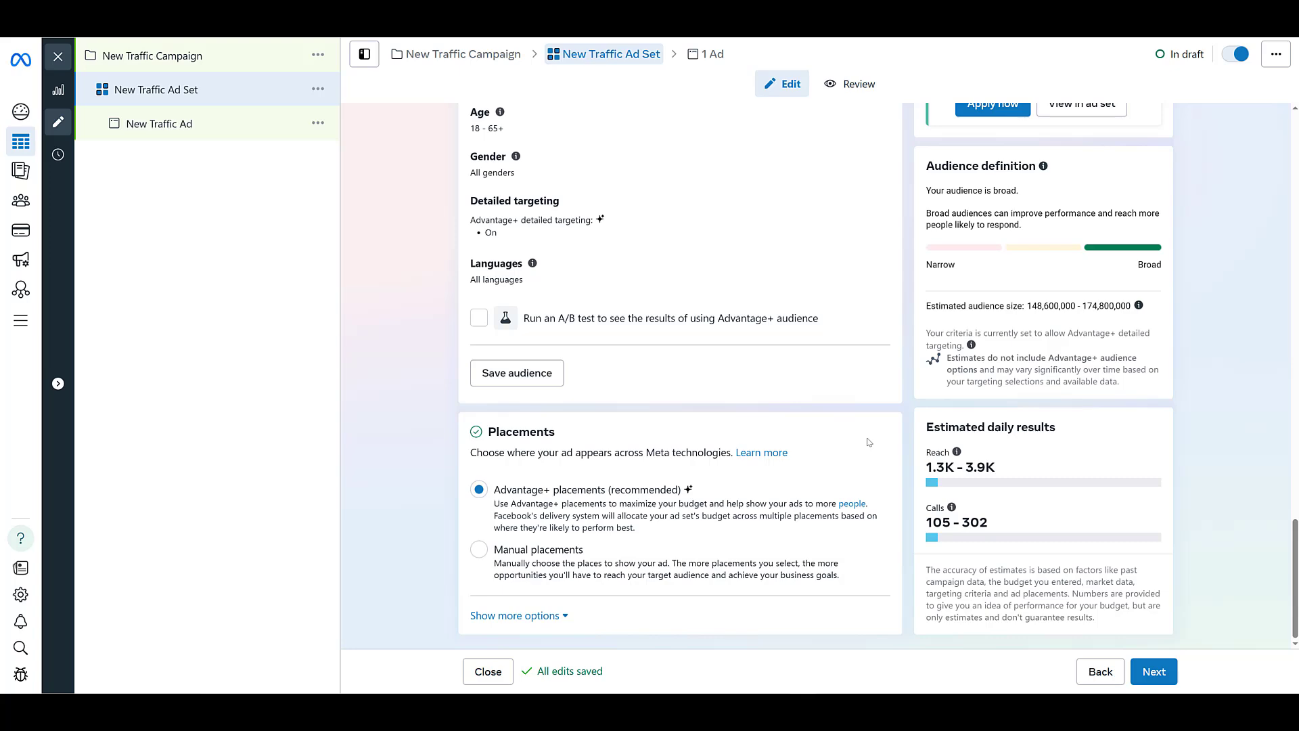
# Step: Switch the ad set to manual placements and review the platforms and placements offered for call ads
pyautogui.click(478, 550)
pyautogui.scroll(-7, 426, 504)
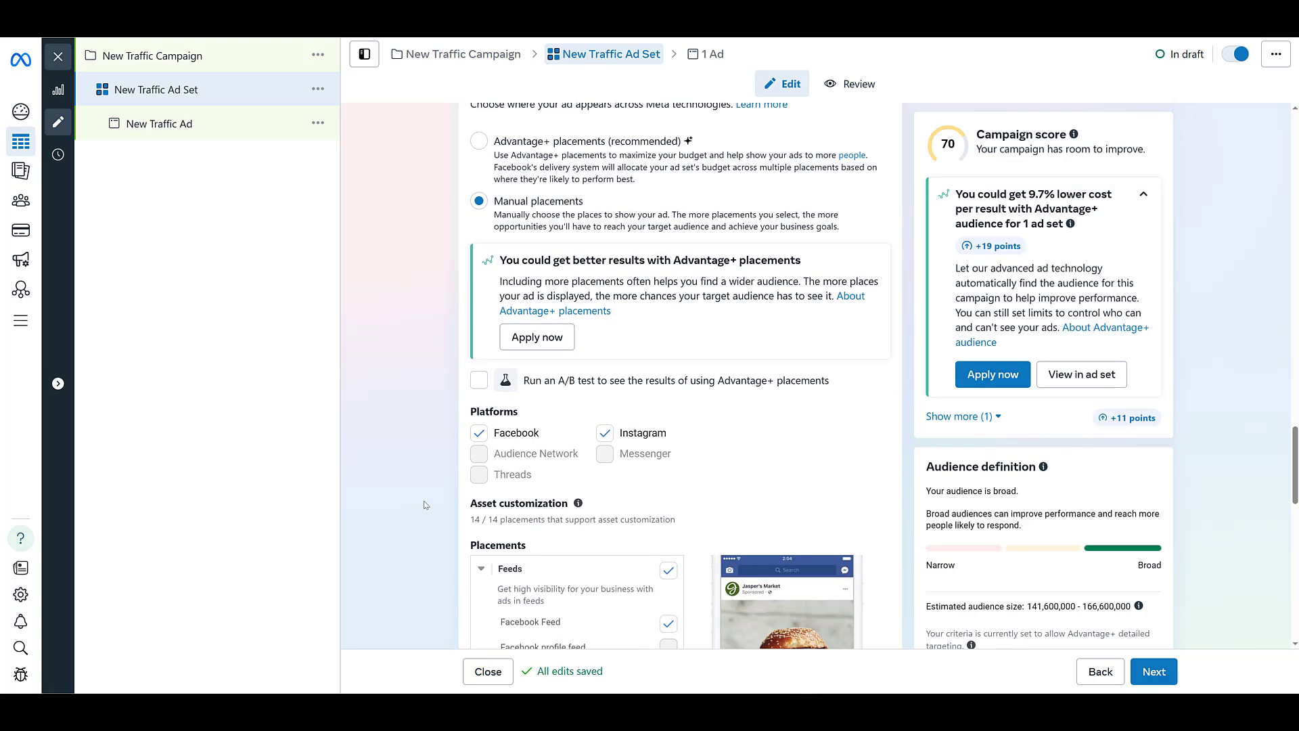
pyautogui.scroll(-1, 426, 504)
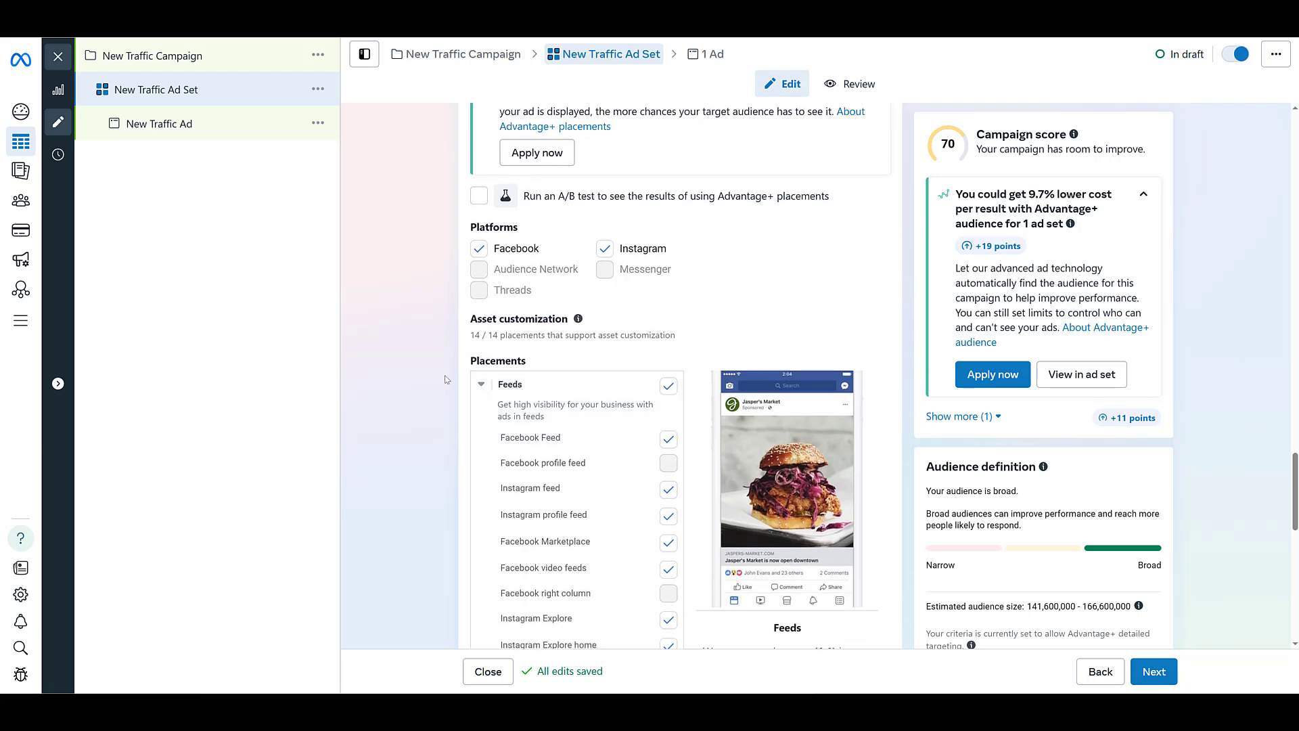
pyautogui.scroll(-3, 437, 388)
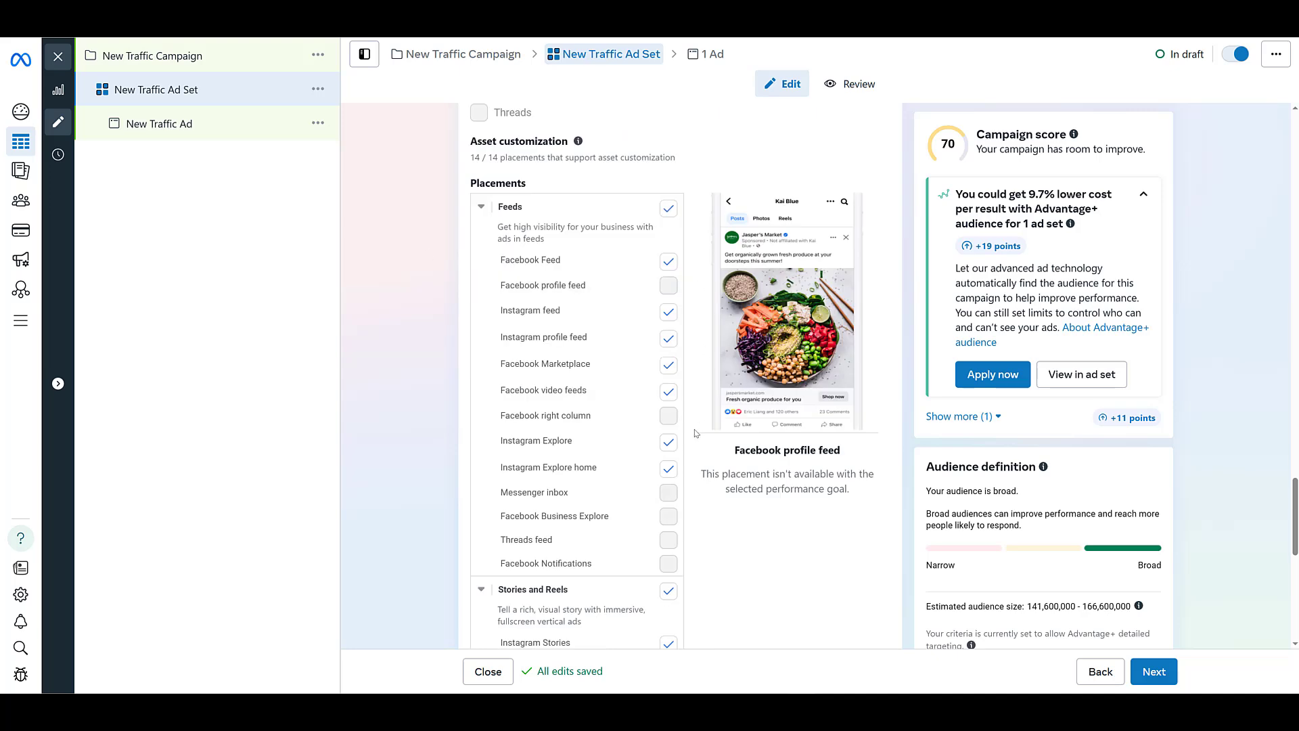
pyautogui.scroll(-1, 696, 433)
pyautogui.scroll(-5, 703, 477)
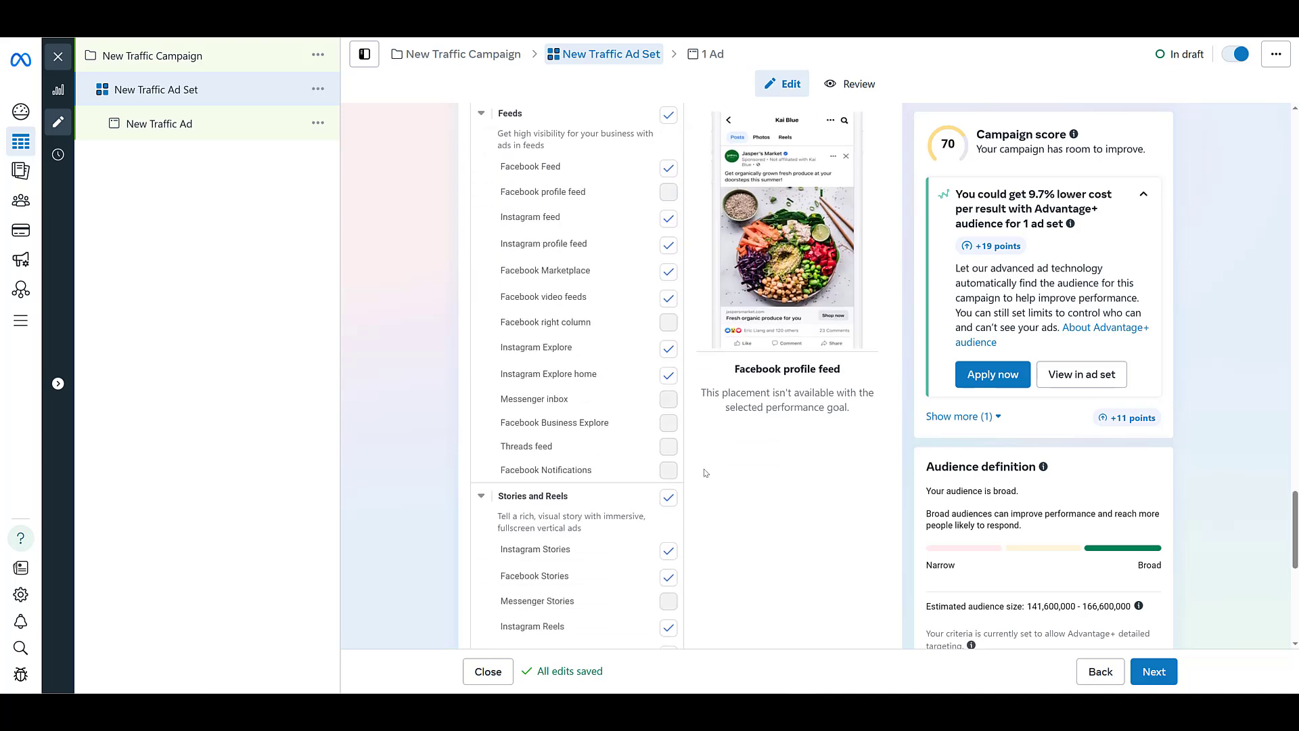
pyautogui.scroll(-3, 704, 472)
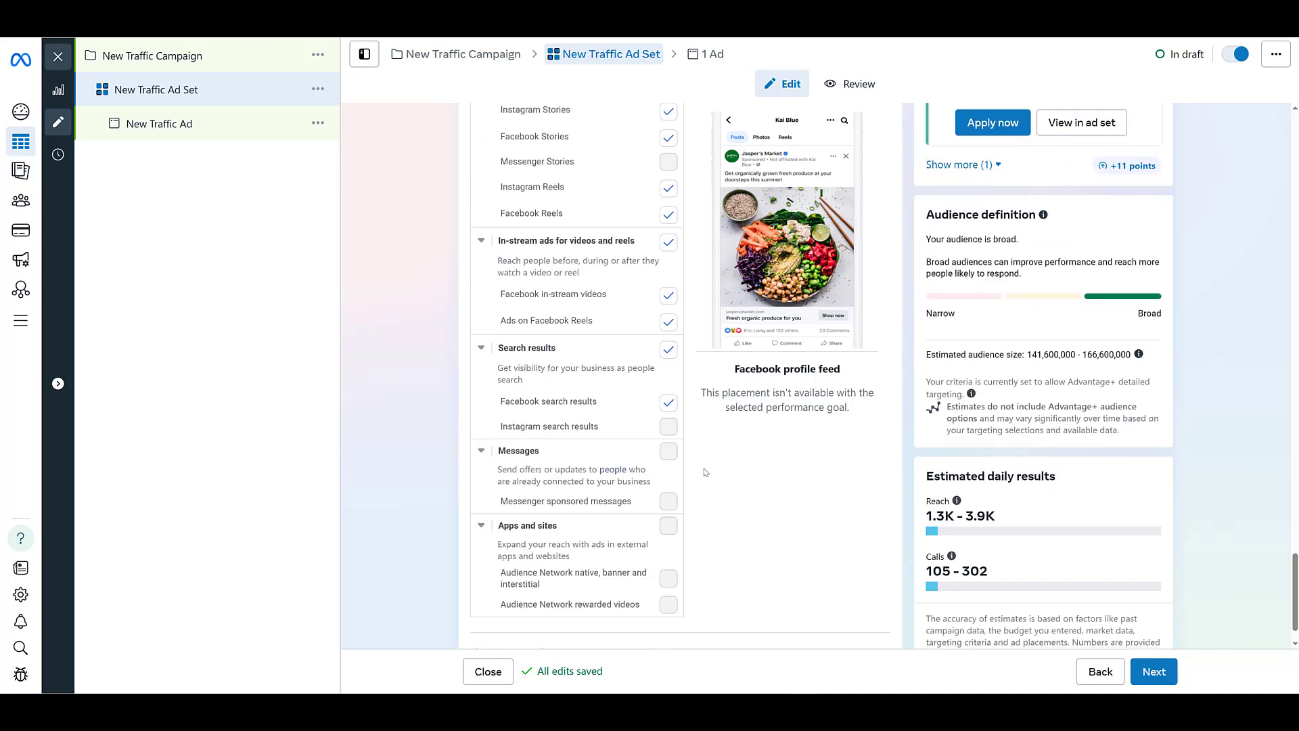
# Step: Exclude the Search results placements from the ad set and include them again
pyautogui.scroll(3, 704, 472)
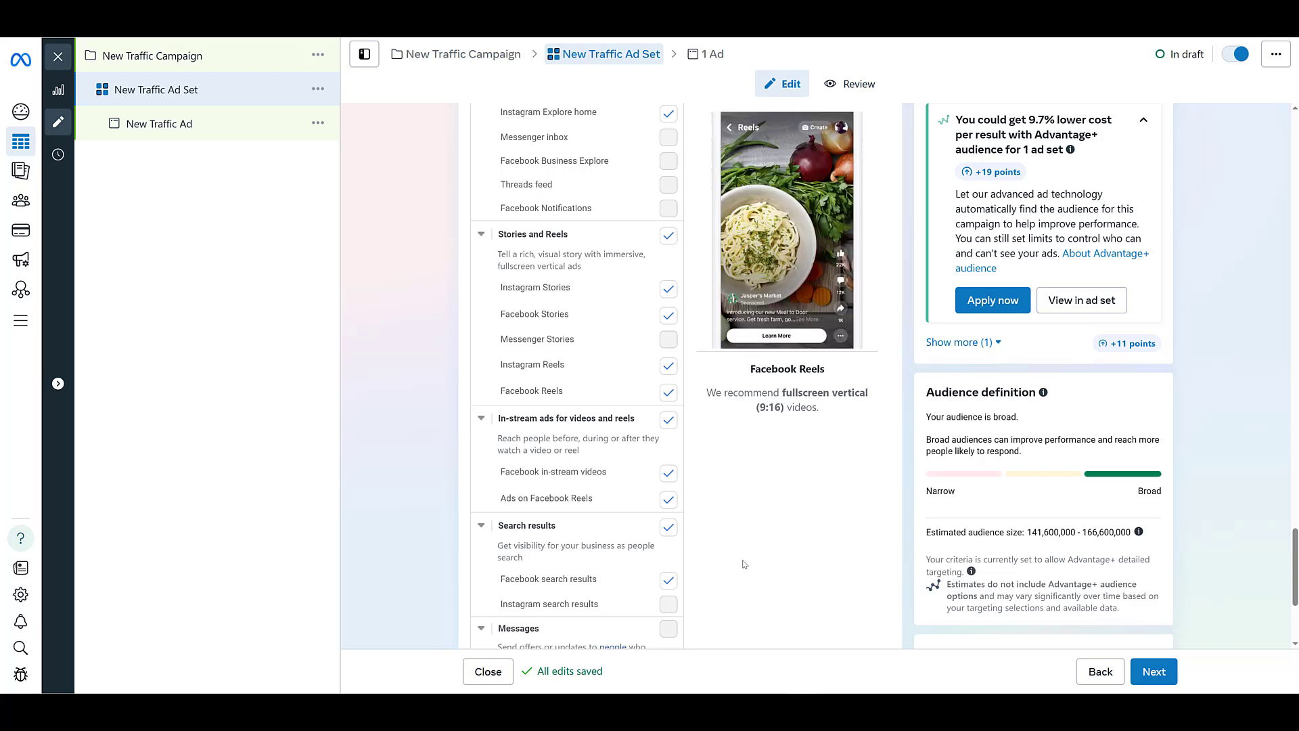
pyautogui.click(668, 527)
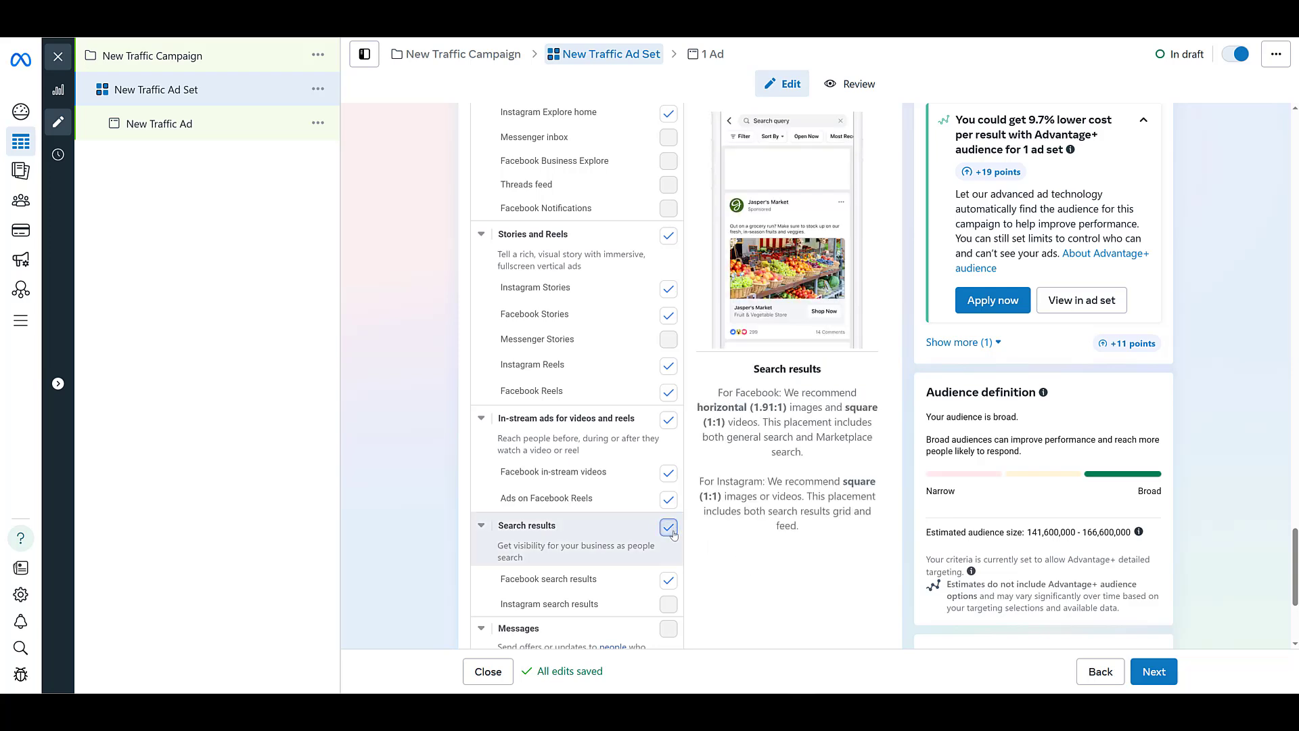
pyautogui.scroll(-3, 719, 577)
pyautogui.scroll(3, 718, 577)
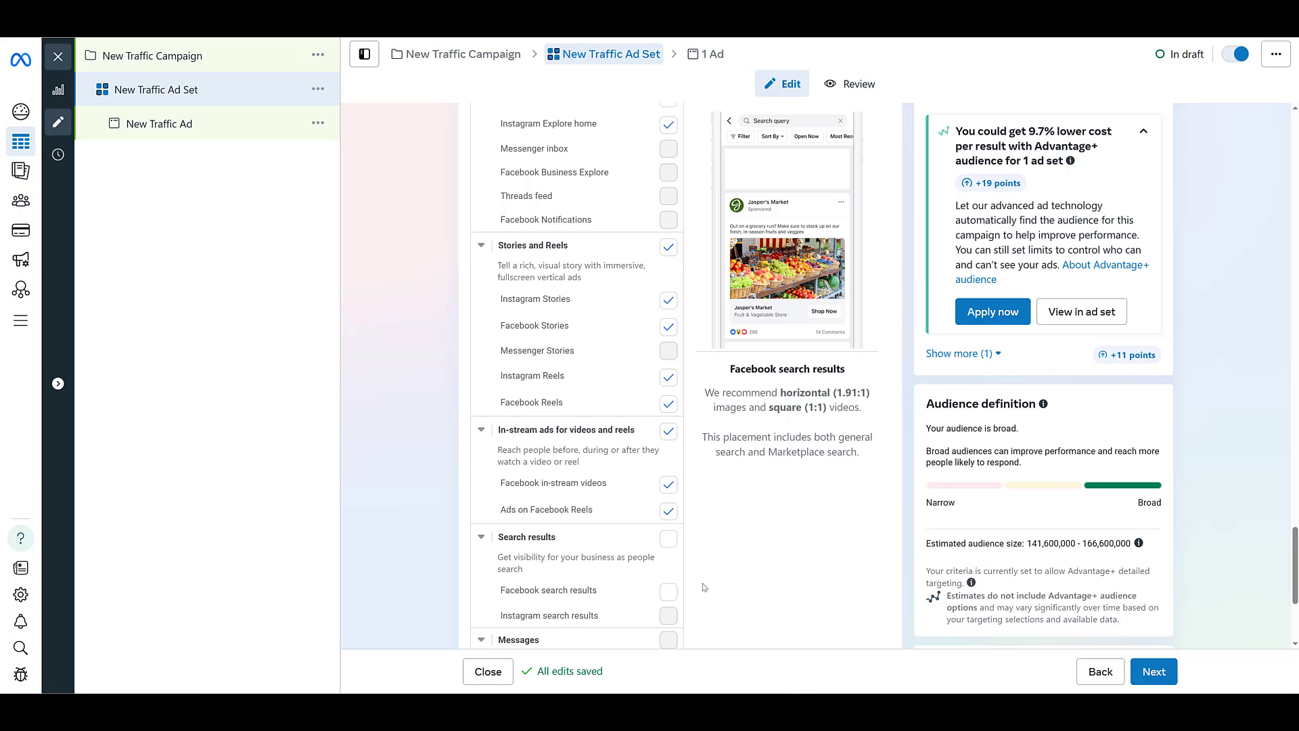
pyautogui.click(668, 541)
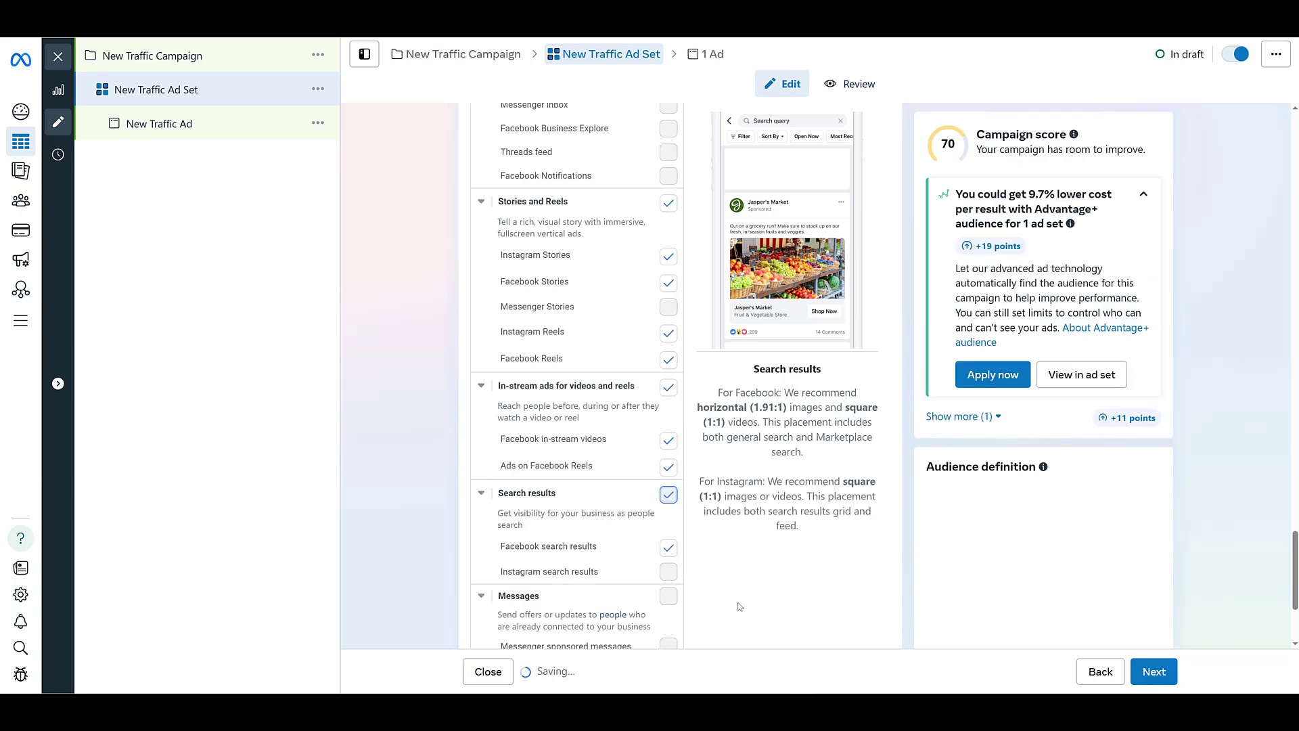
pyautogui.scroll(-3, 742, 600)
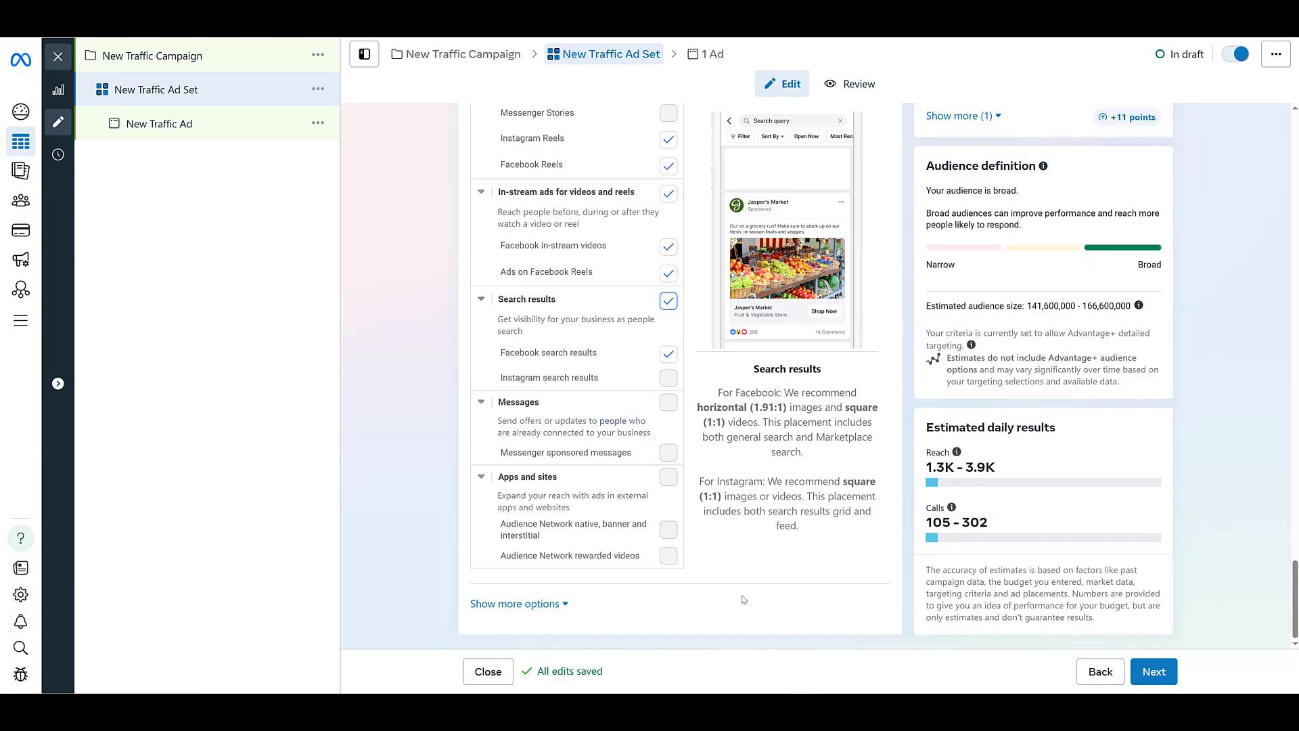
# Step: Continue to the ad level and review its identity, ad setup, creative source and format settings
pyautogui.click(1153, 671)
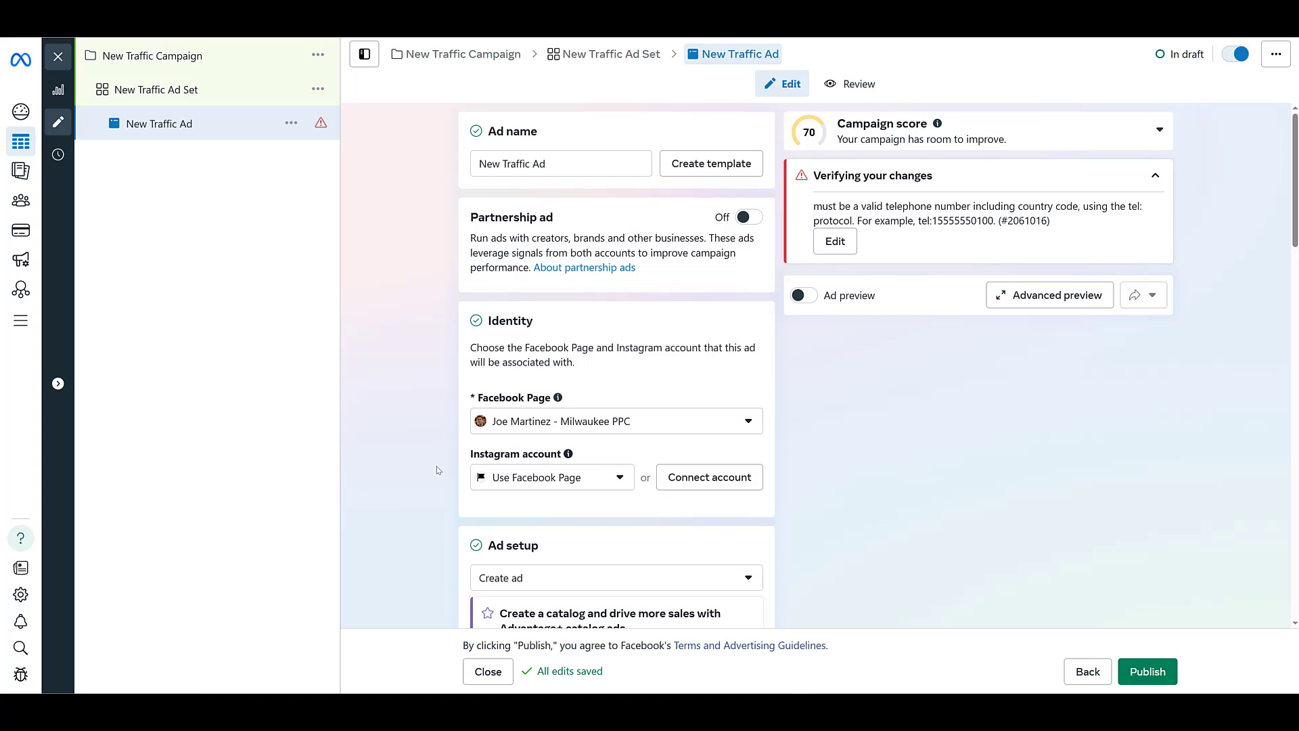
pyautogui.scroll(-2, 428, 470)
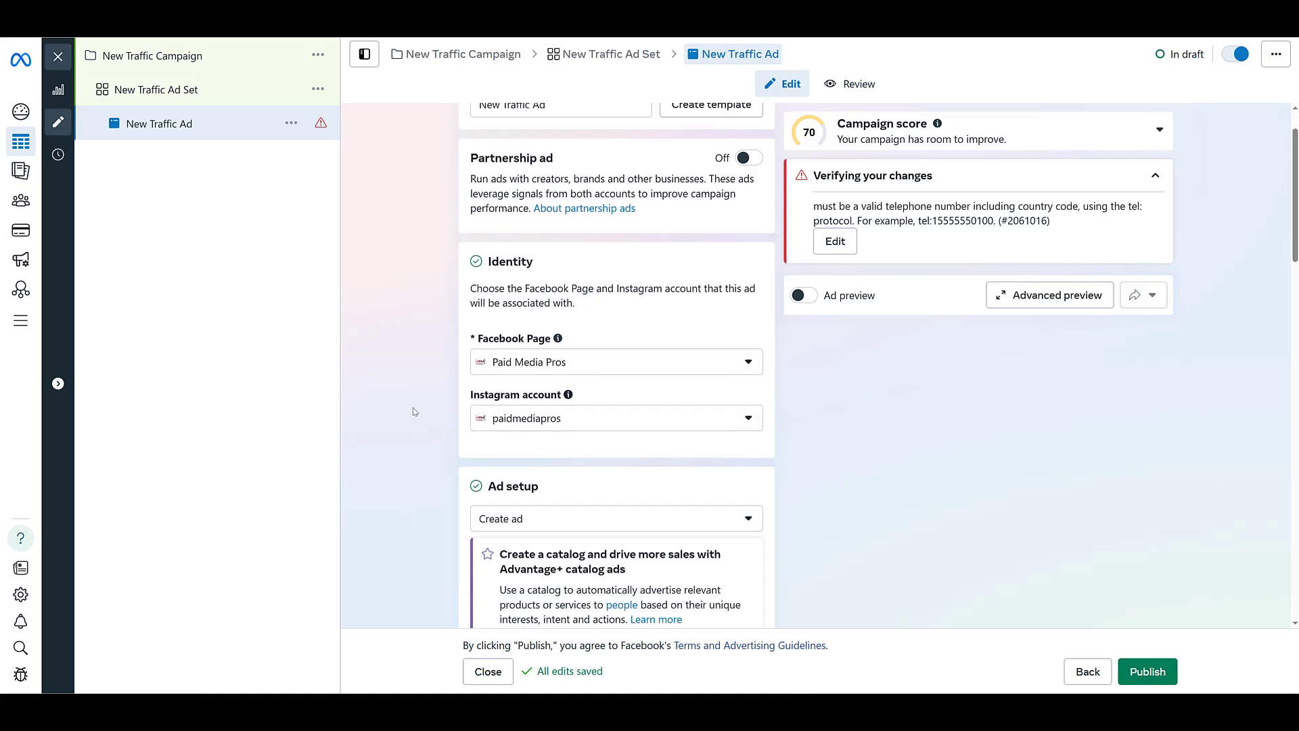
pyautogui.scroll(-3, 414, 410)
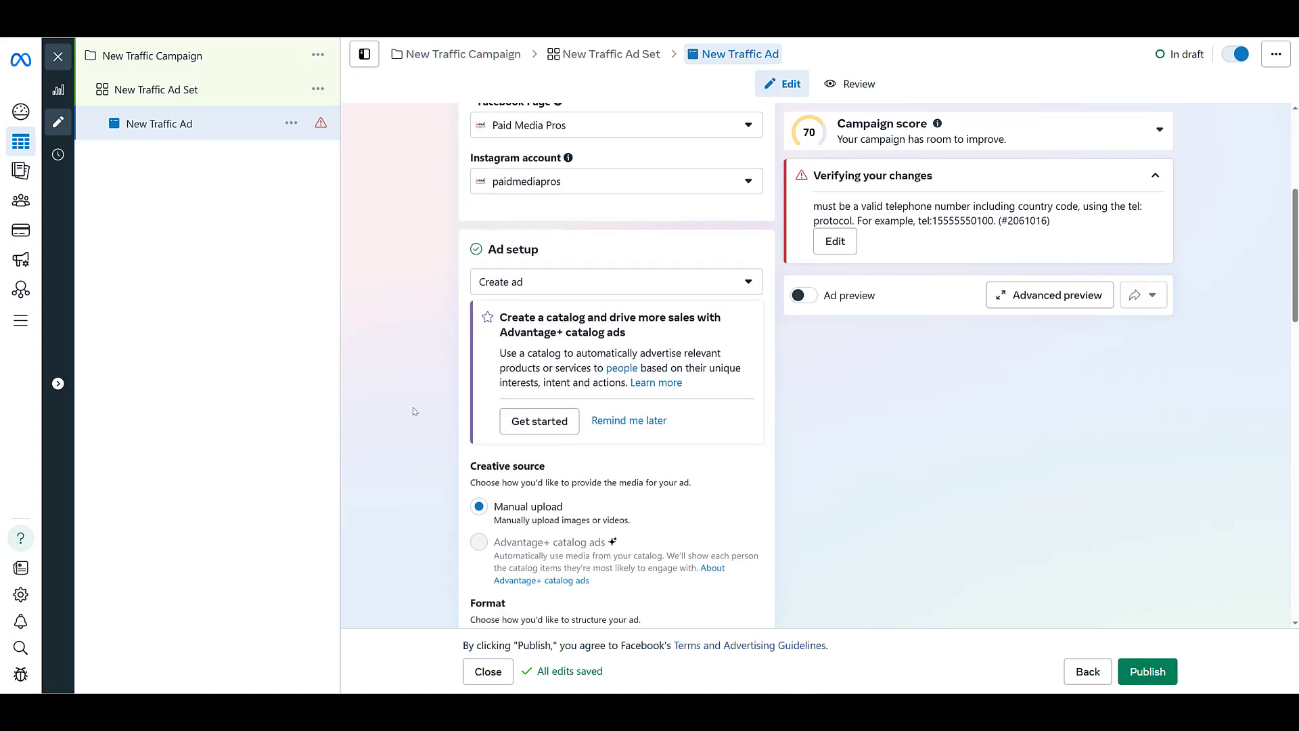
pyautogui.scroll(-1, 414, 410)
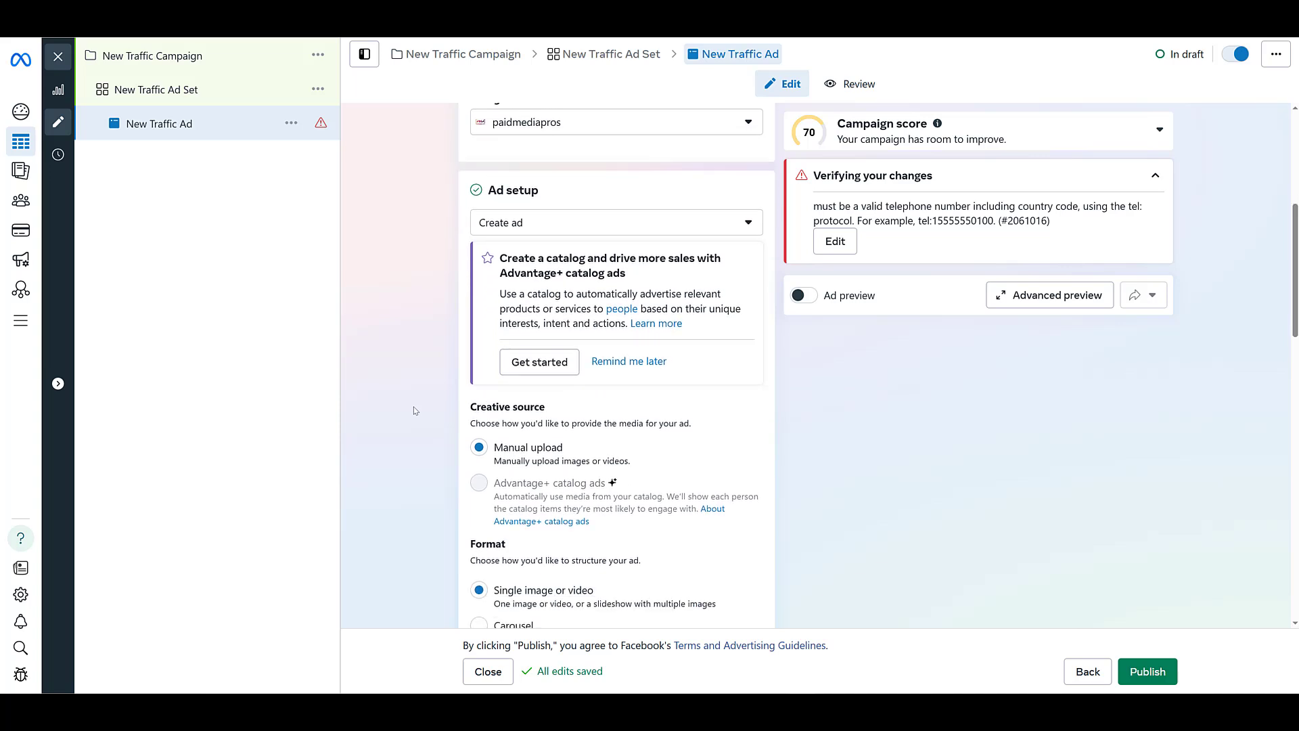
pyautogui.scroll(-4, 414, 411)
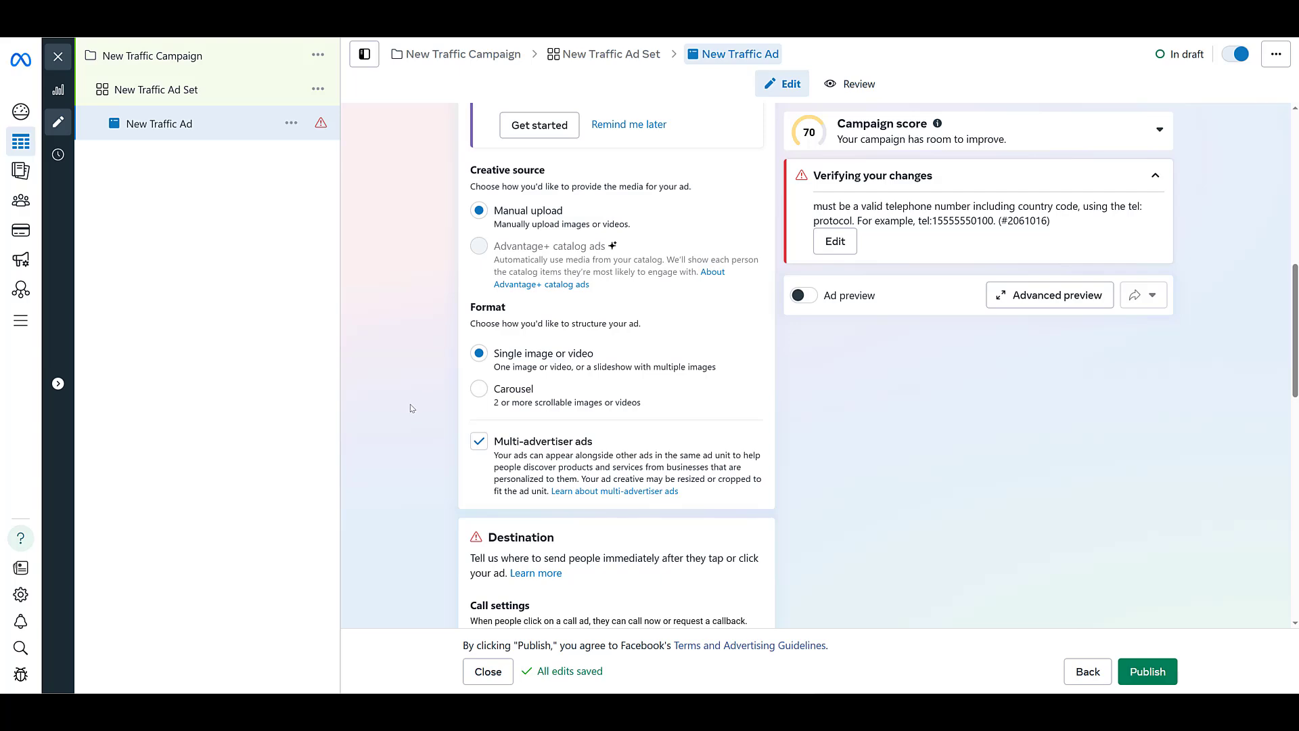
pyautogui.scroll(-6, 412, 408)
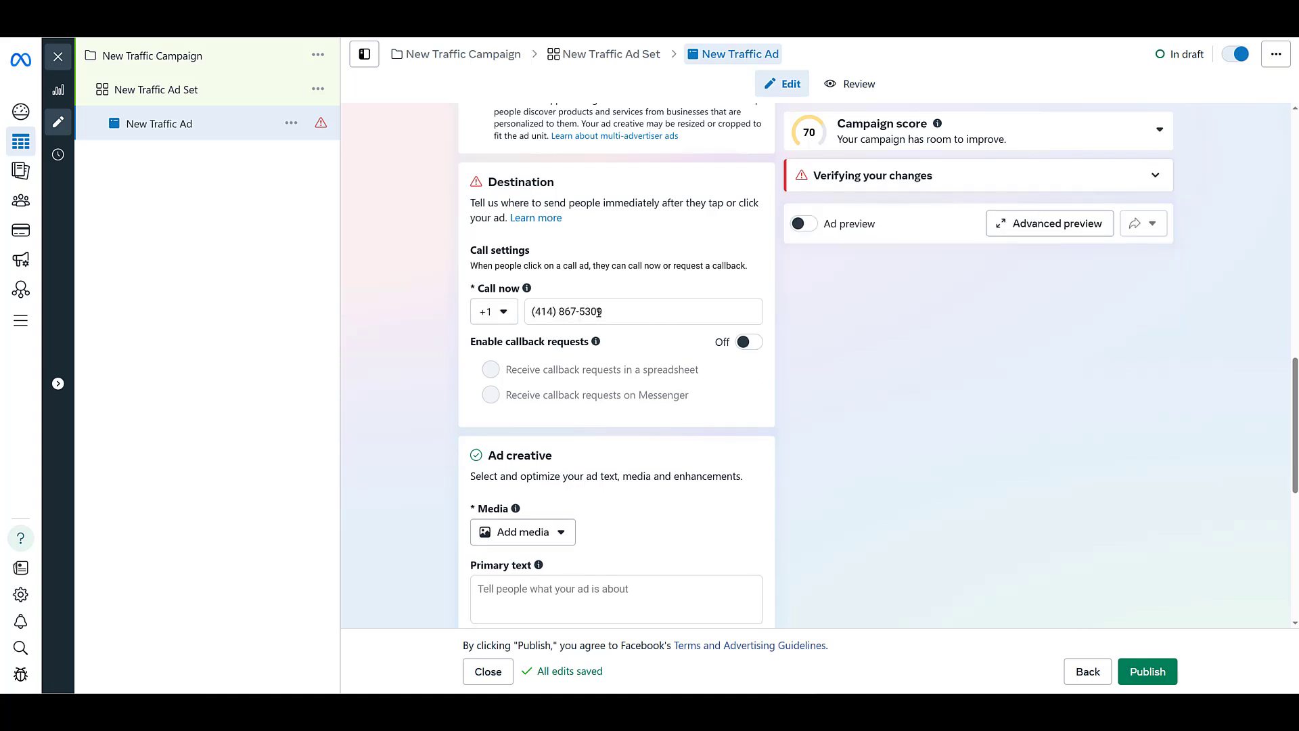
# Step: Review the ad's call phone number, media, primary text, headline and call description
pyautogui.moveTo(603, 310); pyautogui.dragTo(554, 309)
pyautogui.click(397, 305)
pyautogui.scroll(-2, 460, 343)
pyautogui.scroll(-2, 461, 342)
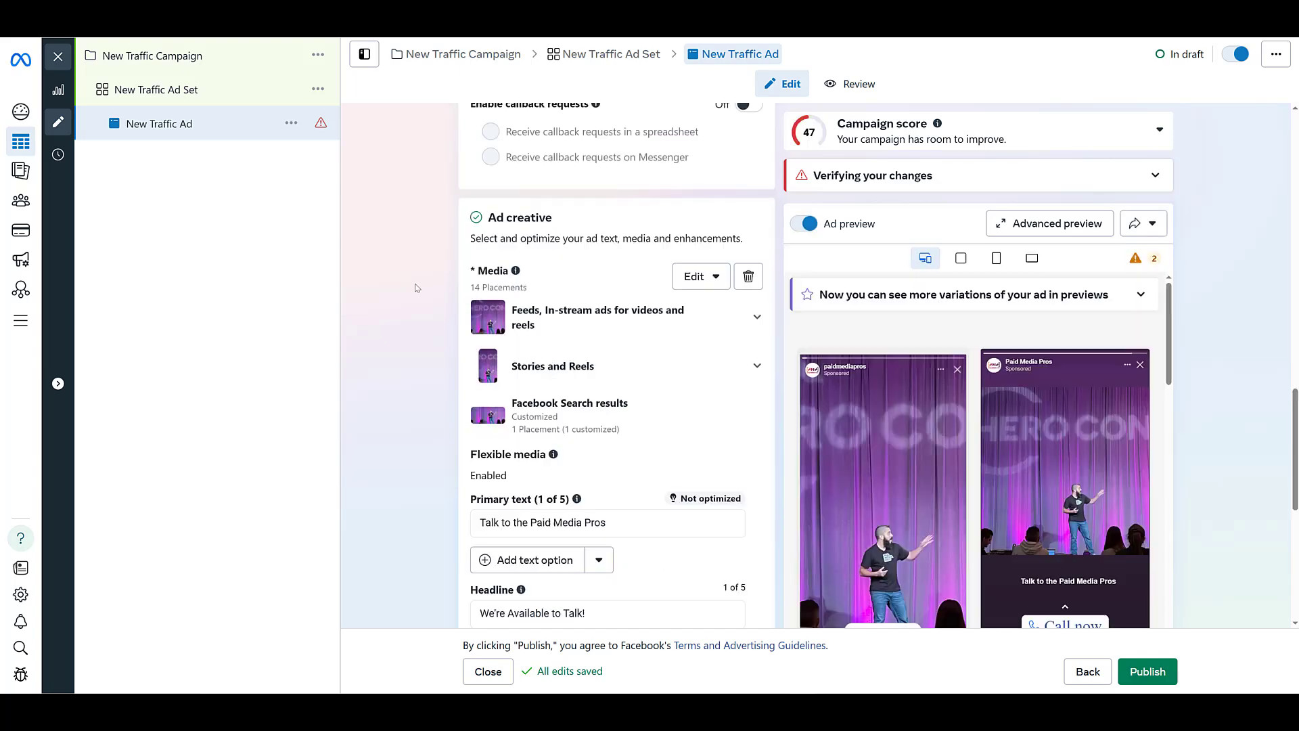
pyautogui.scroll(-3, 417, 288)
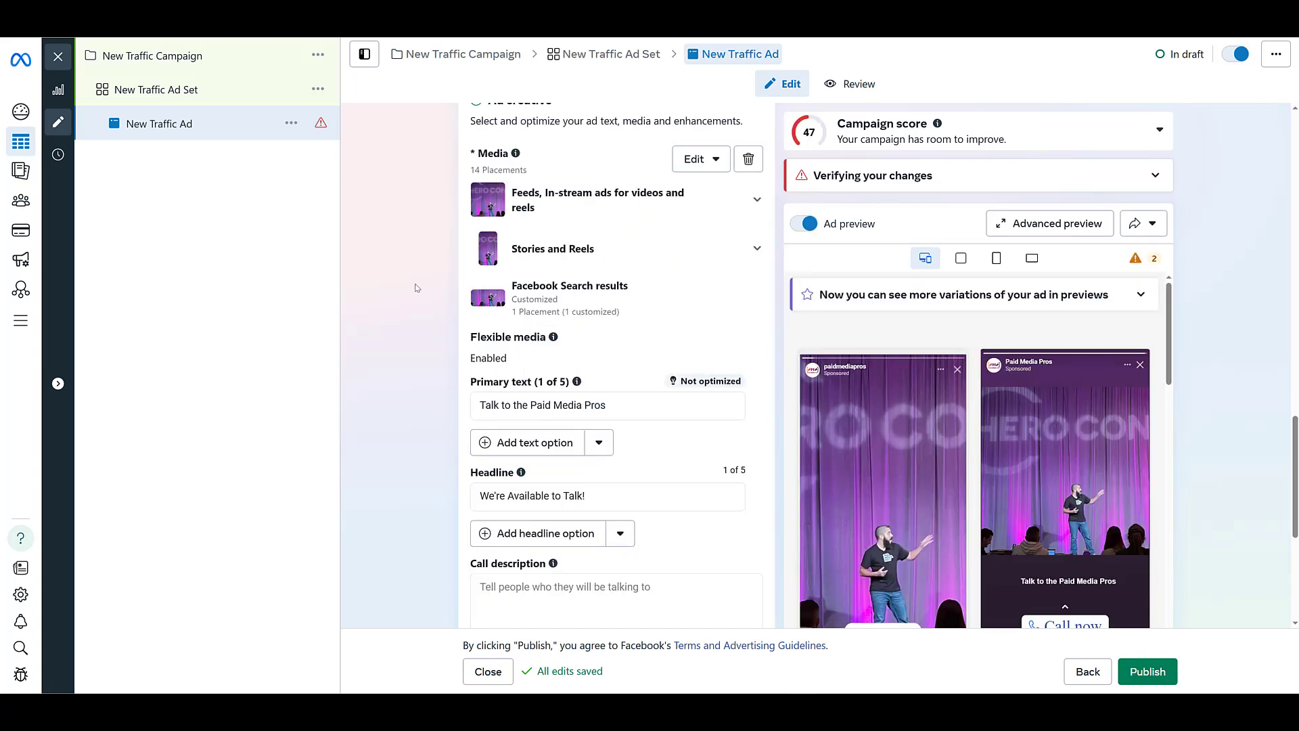
pyautogui.scroll(-3, 417, 287)
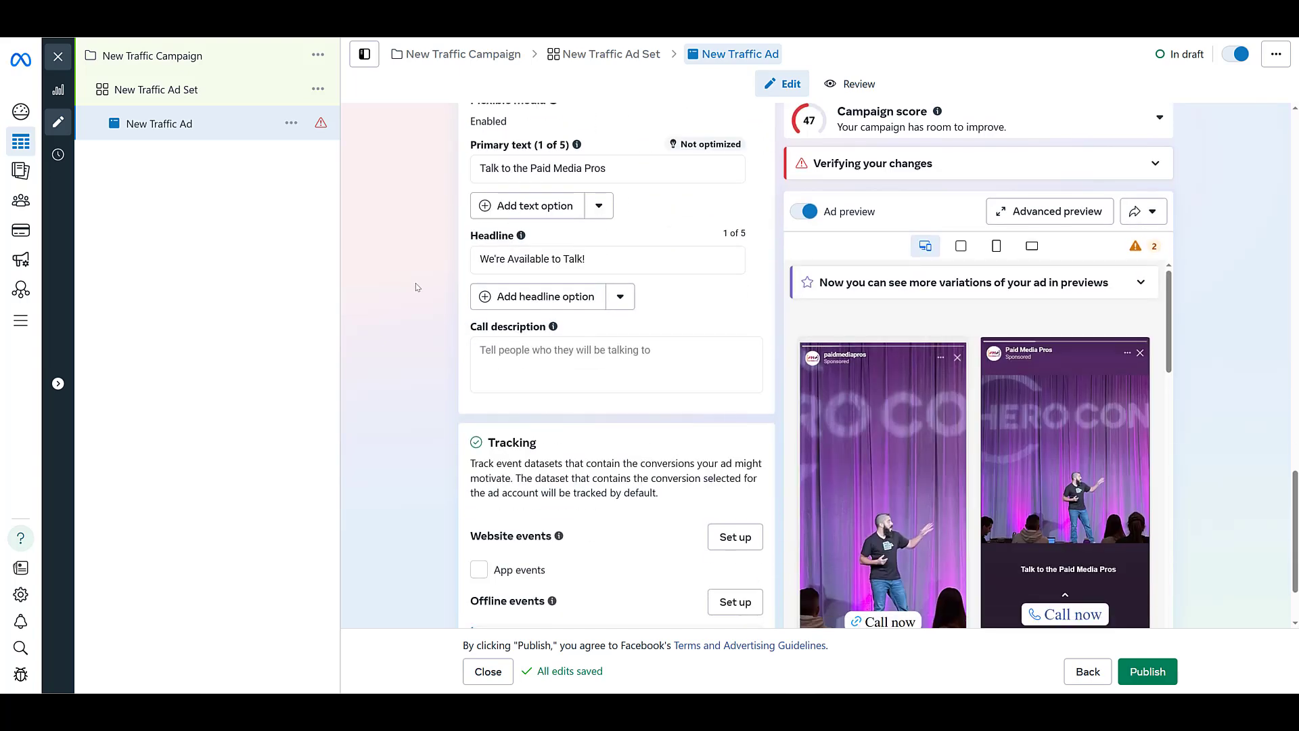
# Step: Examine the advanced preview of the call ad across all placements and close it
pyautogui.click(1074, 212)
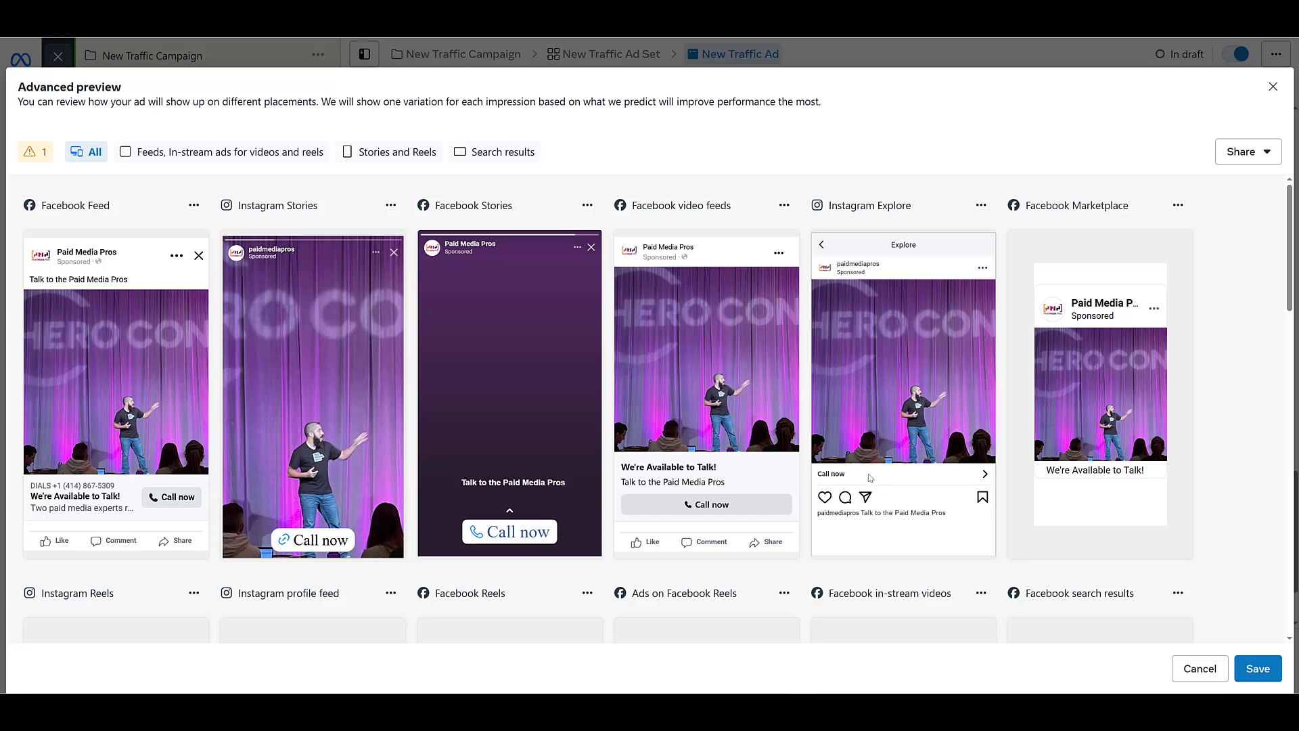
pyautogui.scroll(-5, 864, 472)
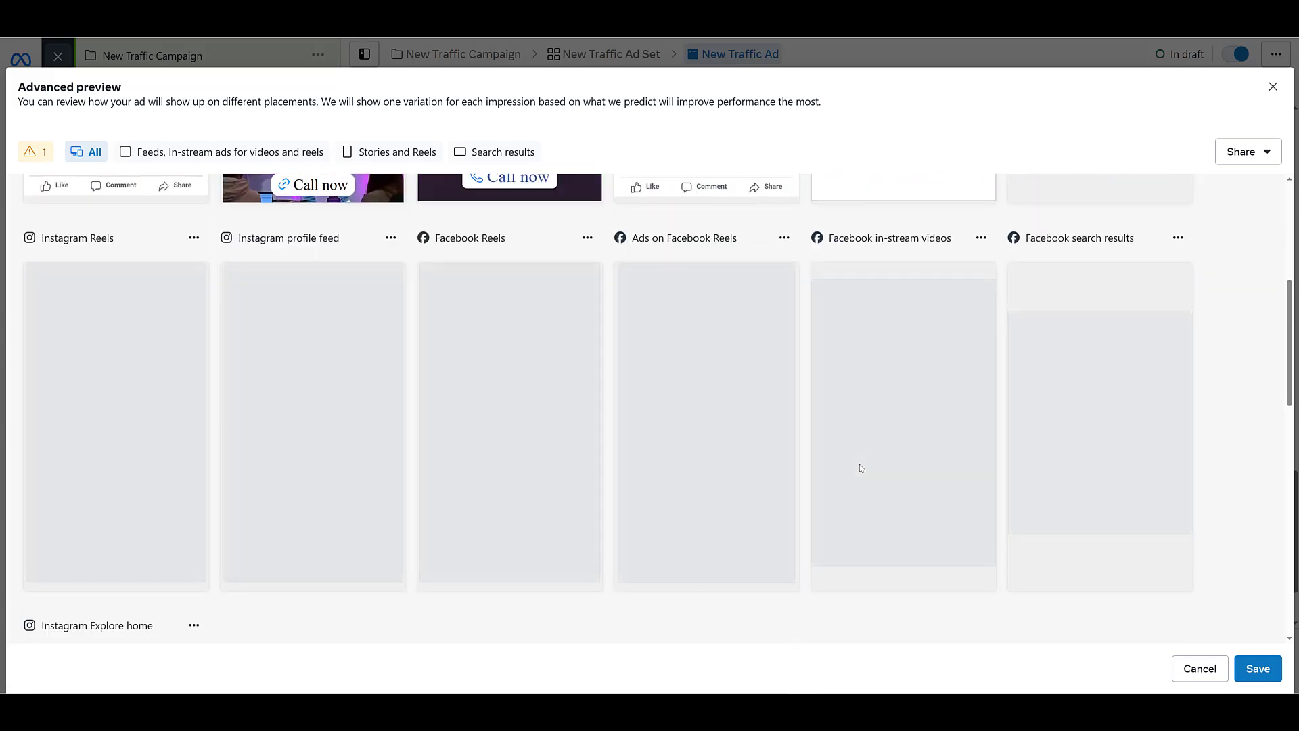
pyautogui.scroll(-2, 860, 474)
pyautogui.scroll(-1, 850, 515)
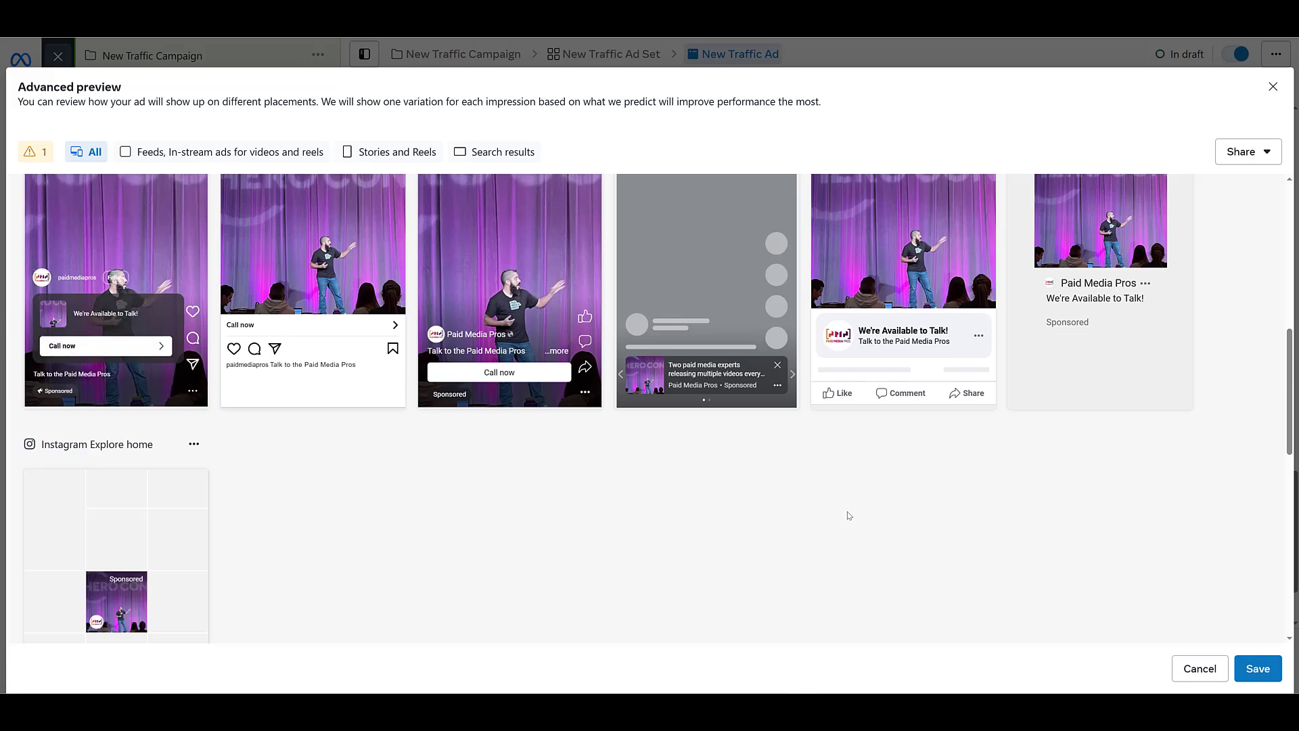
pyautogui.click(1273, 87)
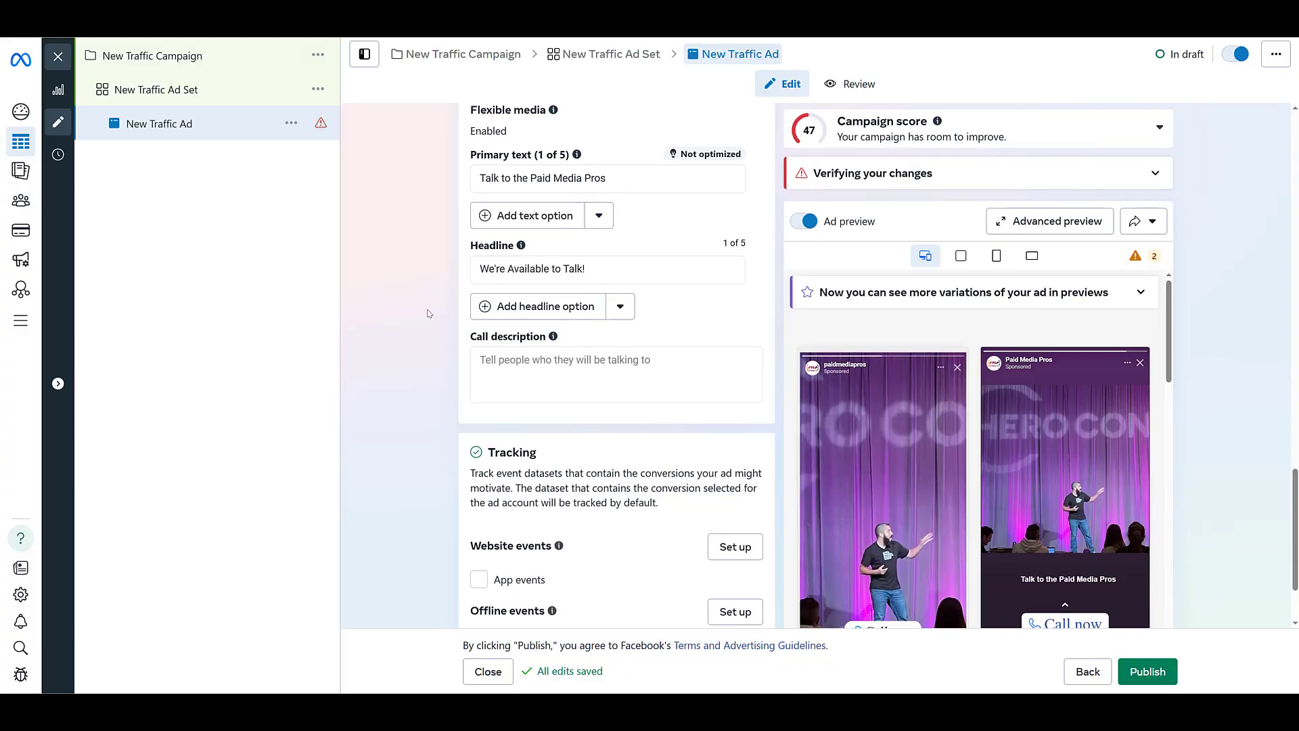
# Step: Enable callback requests in the ad's call settings and choose to receive them on Messenger
pyautogui.scroll(4, 427, 313)
pyautogui.scroll(5, 428, 313)
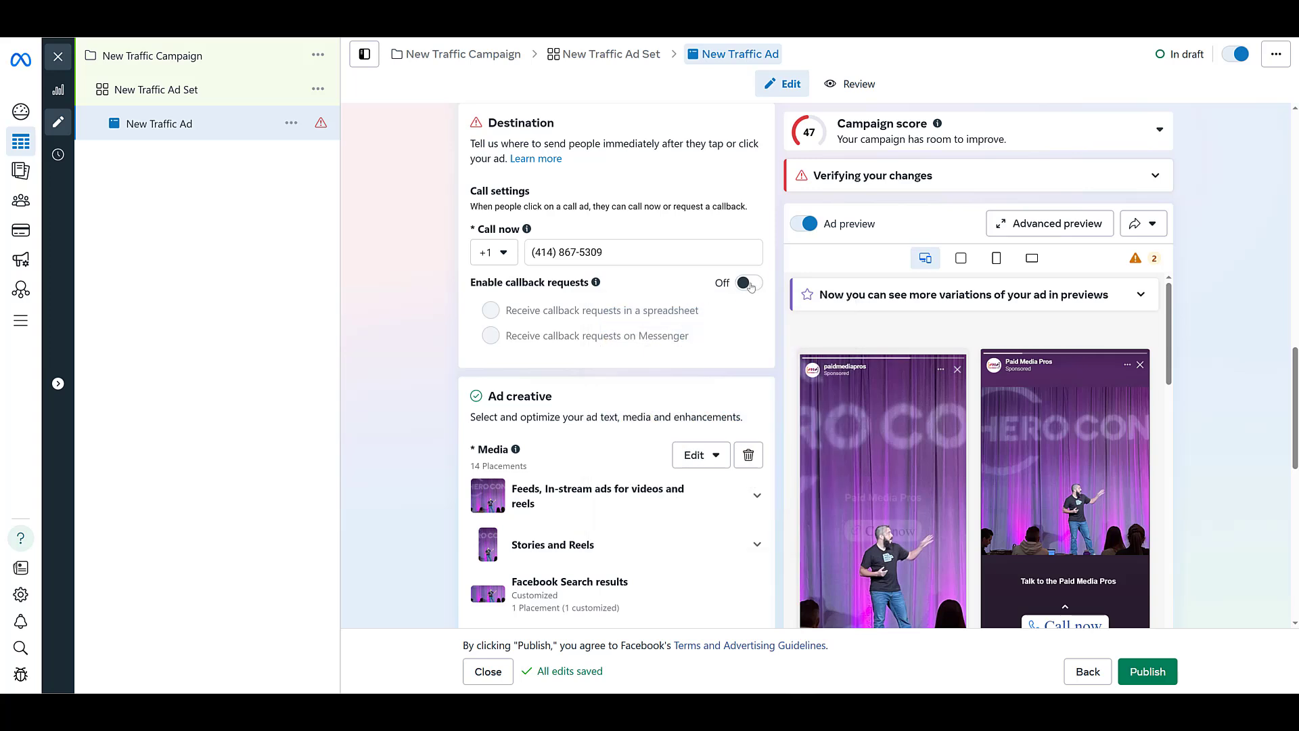
pyautogui.click(749, 283)
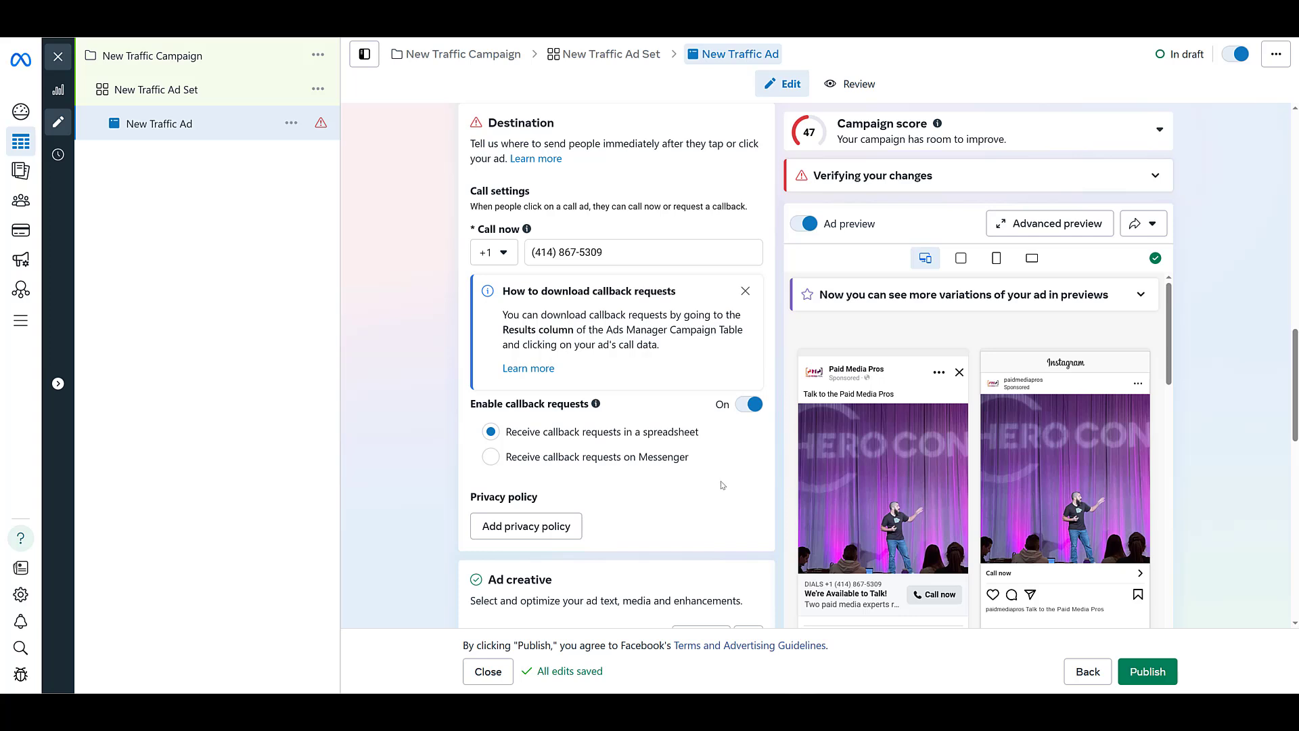
pyautogui.click(490, 458)
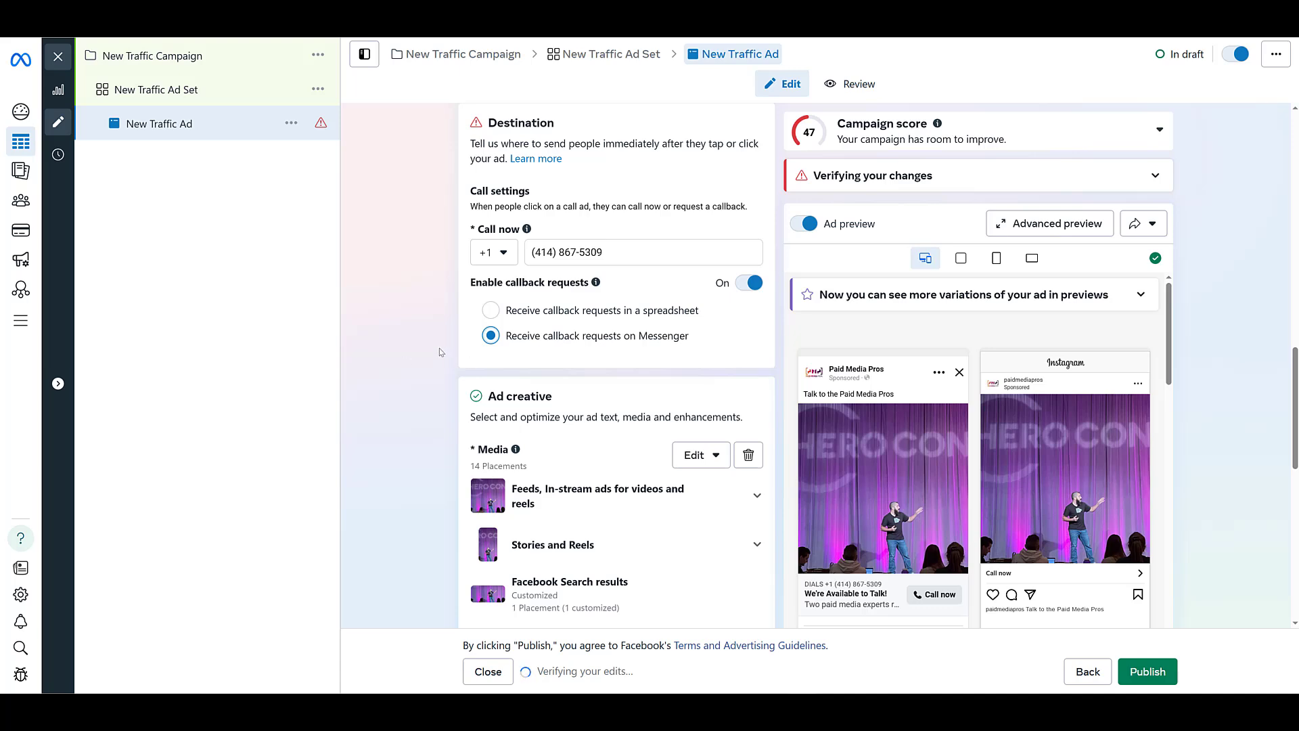
# Step: Review the ad's identity, call destination, creative text and tracking settings
pyautogui.scroll(10, 642, 352)
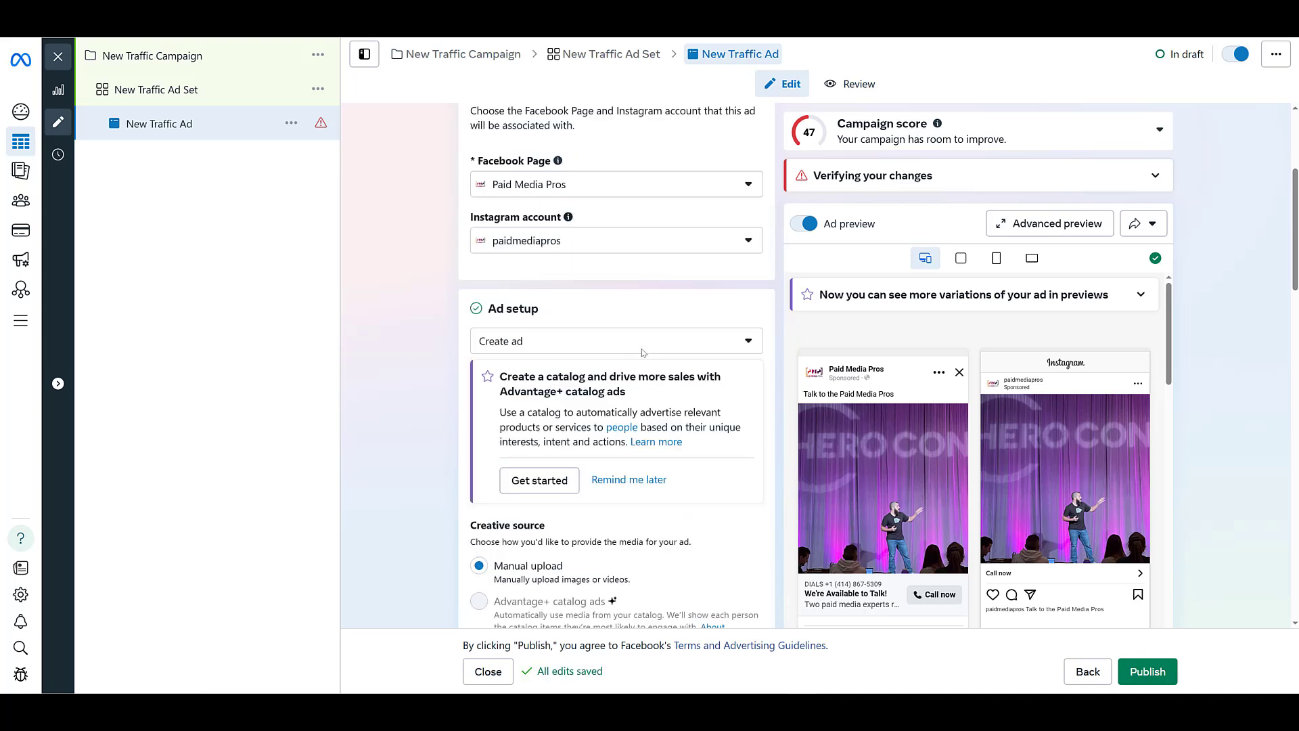
pyautogui.scroll(3, 643, 351)
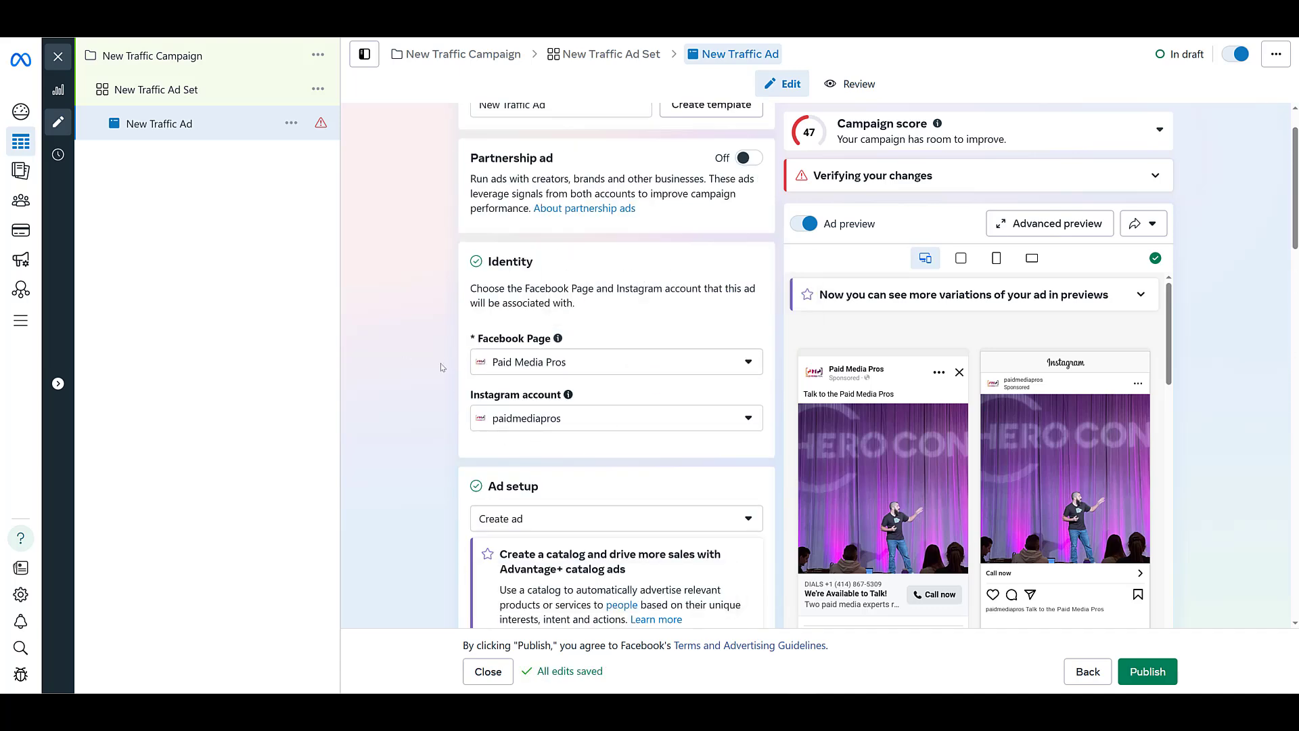
pyautogui.scroll(-10, 426, 414)
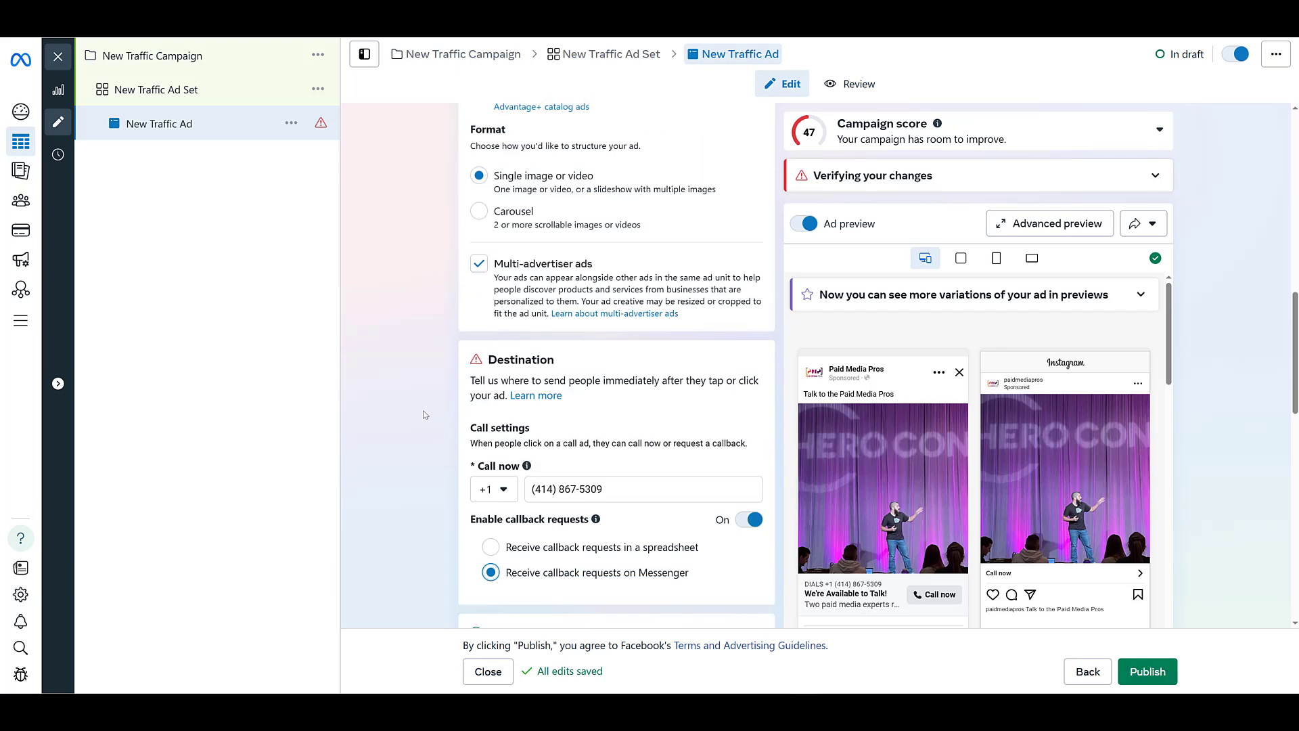
pyautogui.scroll(-3, 425, 415)
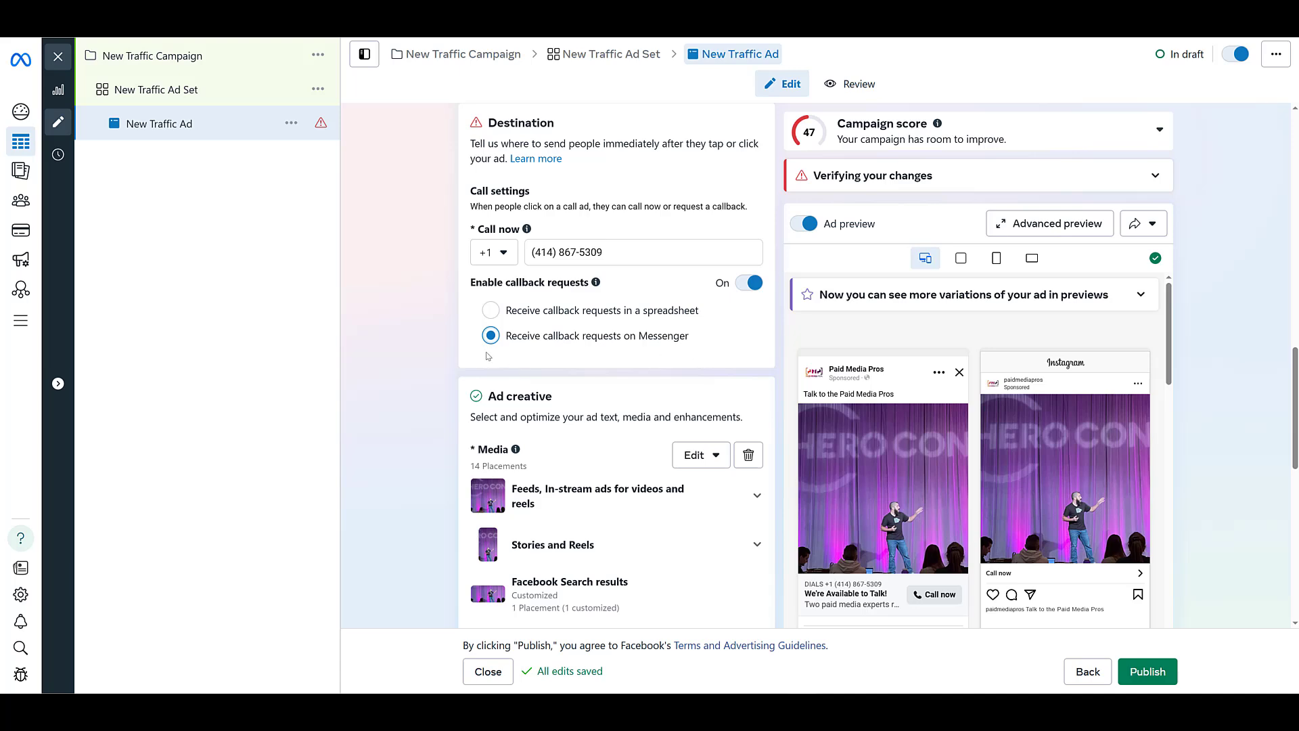
pyautogui.scroll(-3, 472, 402)
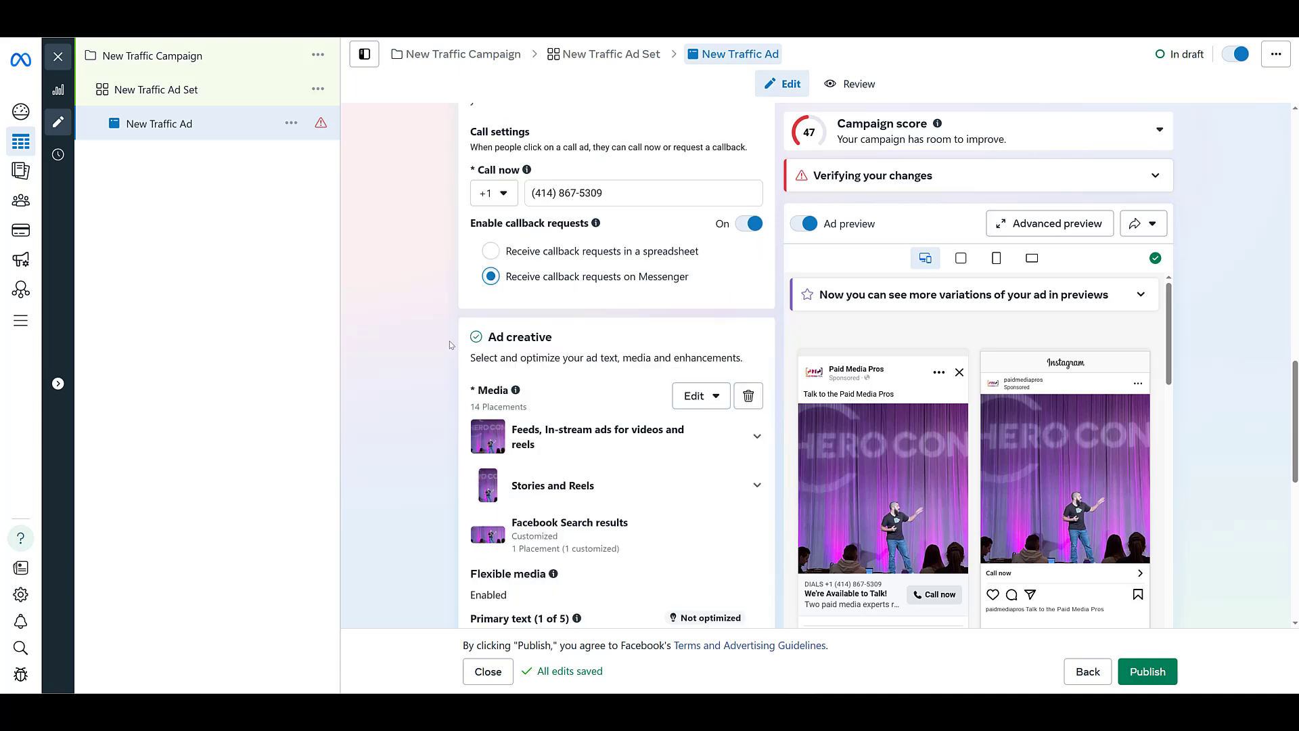
pyautogui.scroll(-3, 658, 282)
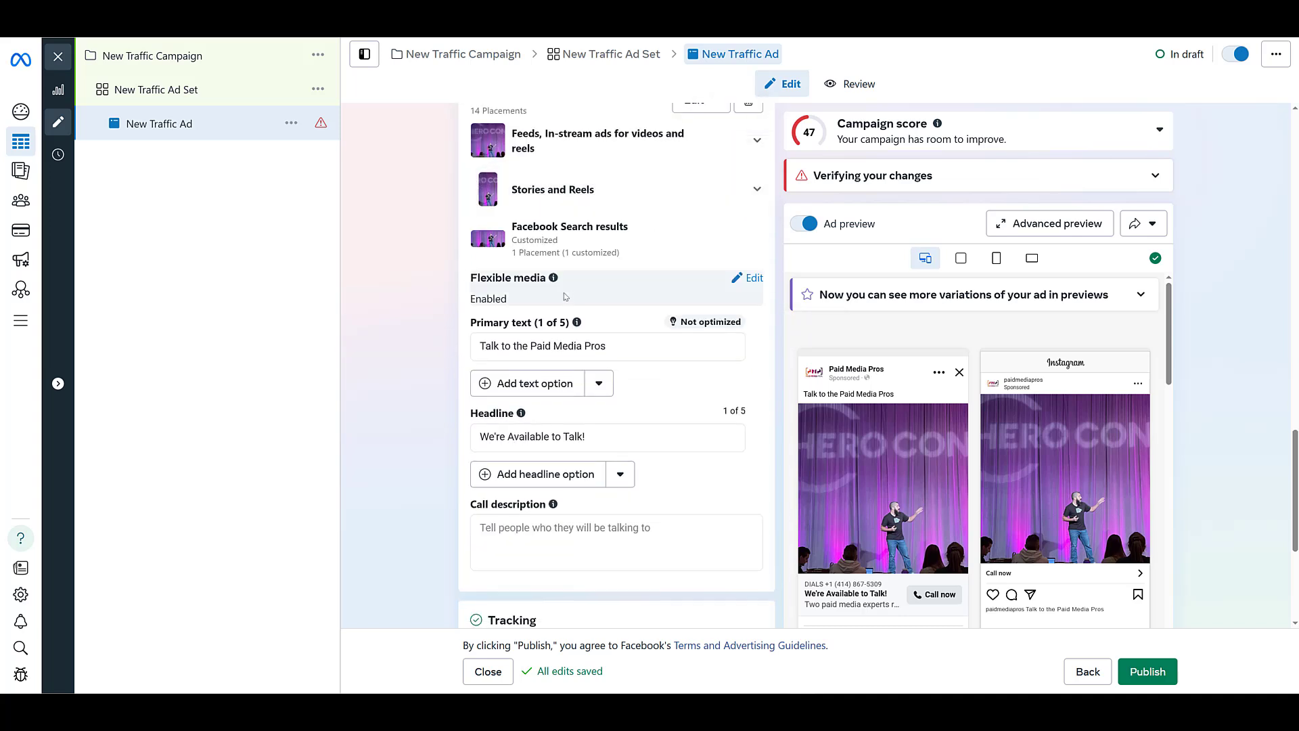
pyautogui.scroll(-2, 464, 281)
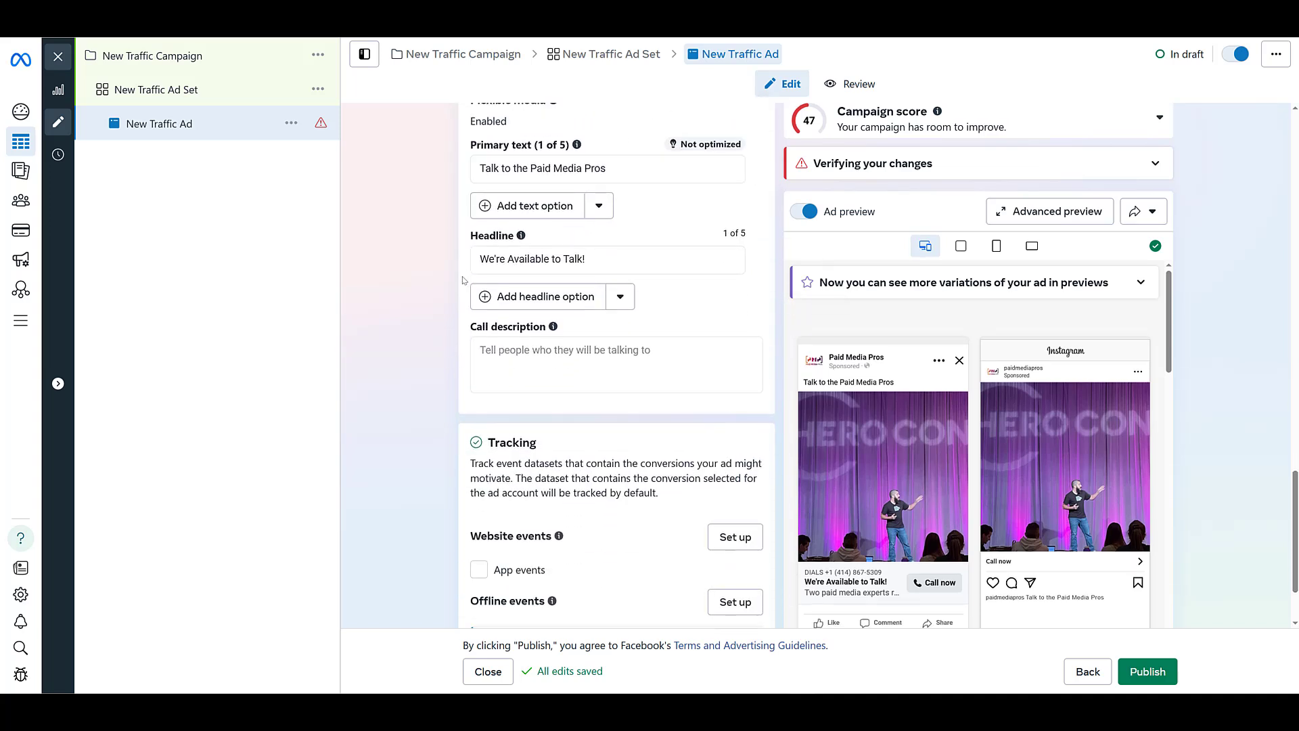
pyautogui.scroll(-1, 464, 281)
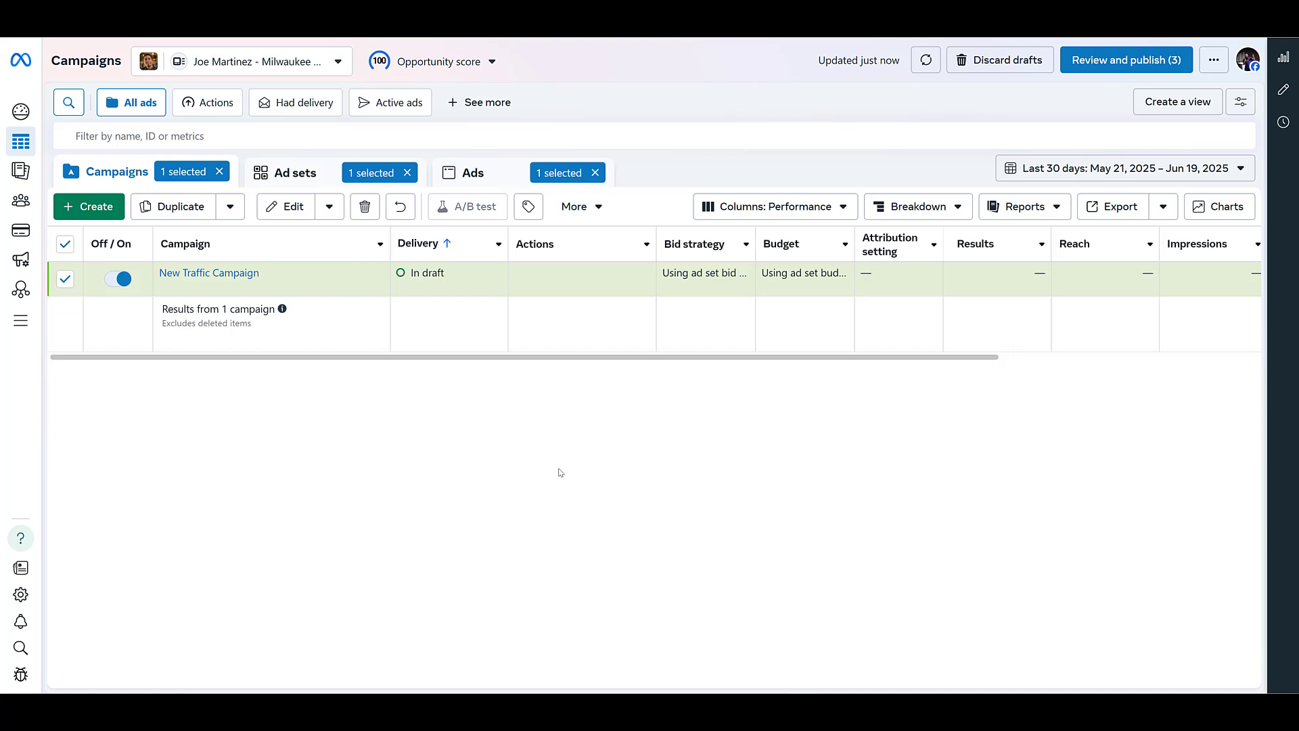
# Step: Create a new auction campaign with the Traffic objective and the manual traffic campaign setup
pyautogui.click(98, 208)
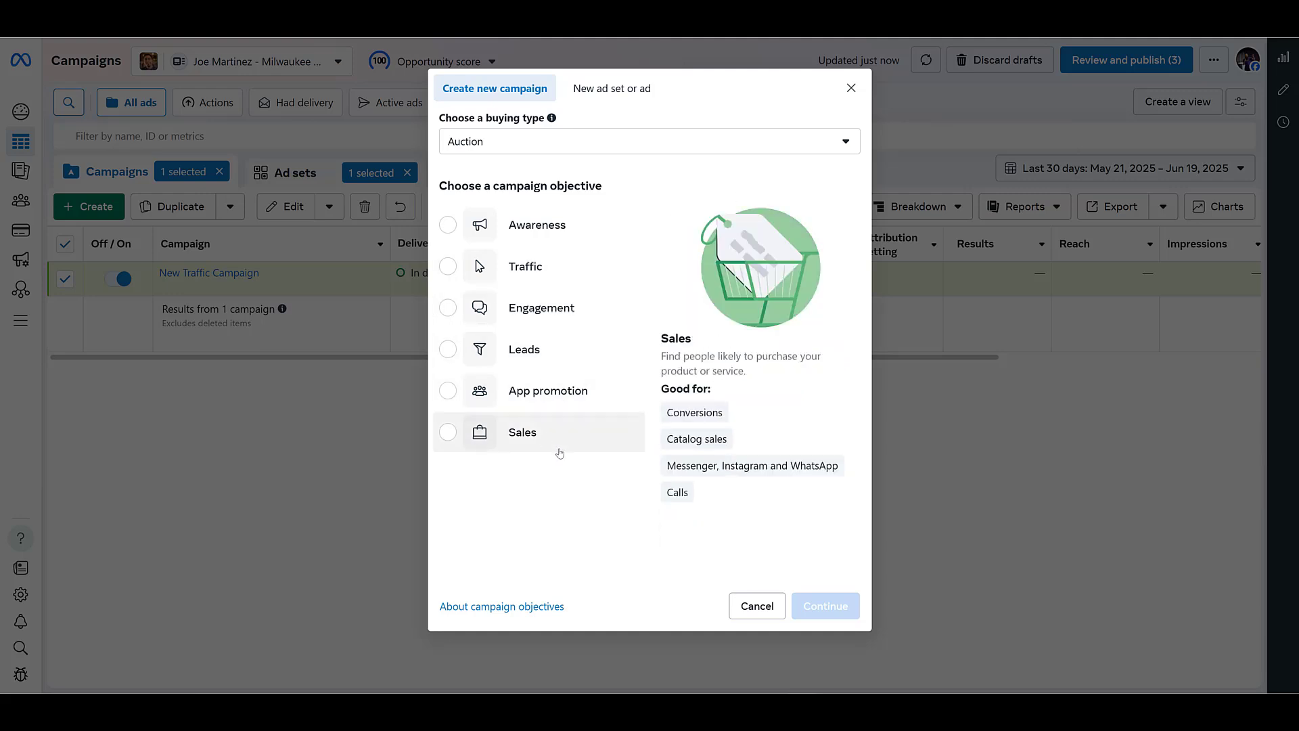
pyautogui.click(568, 269)
pyautogui.click(828, 606)
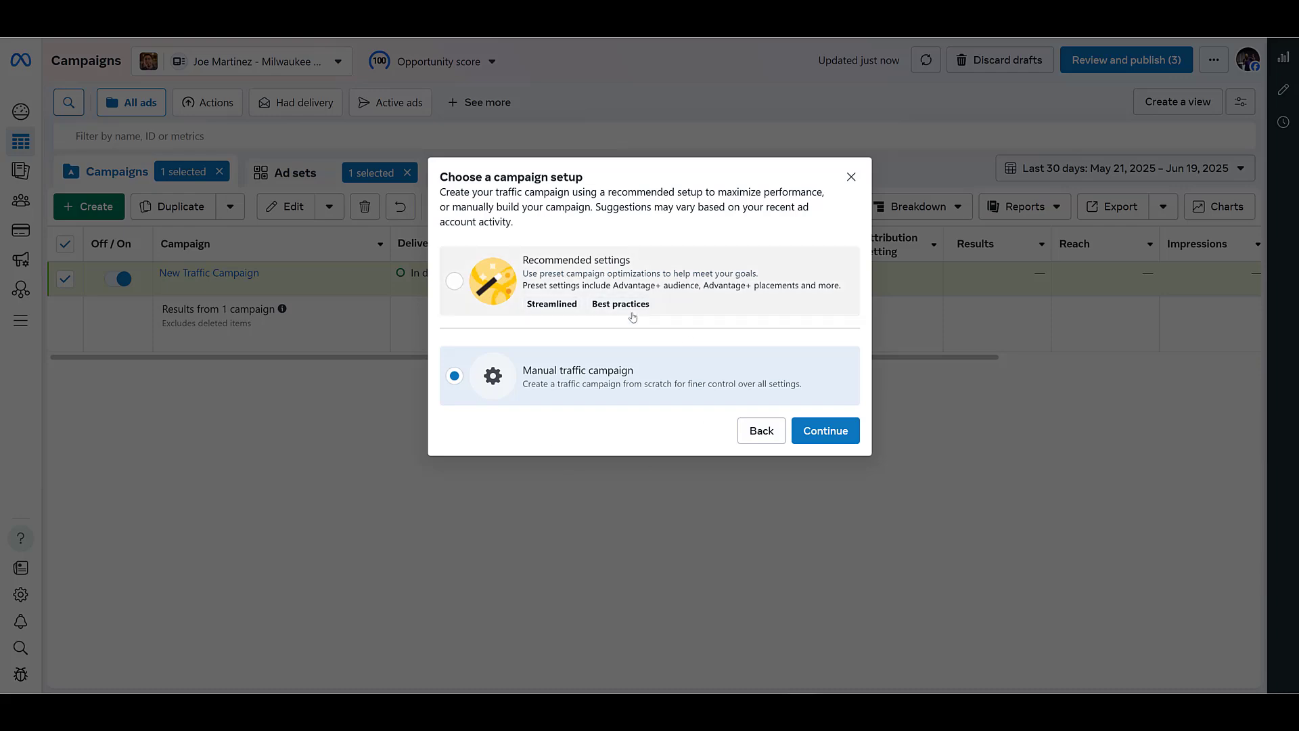
pyautogui.click(833, 433)
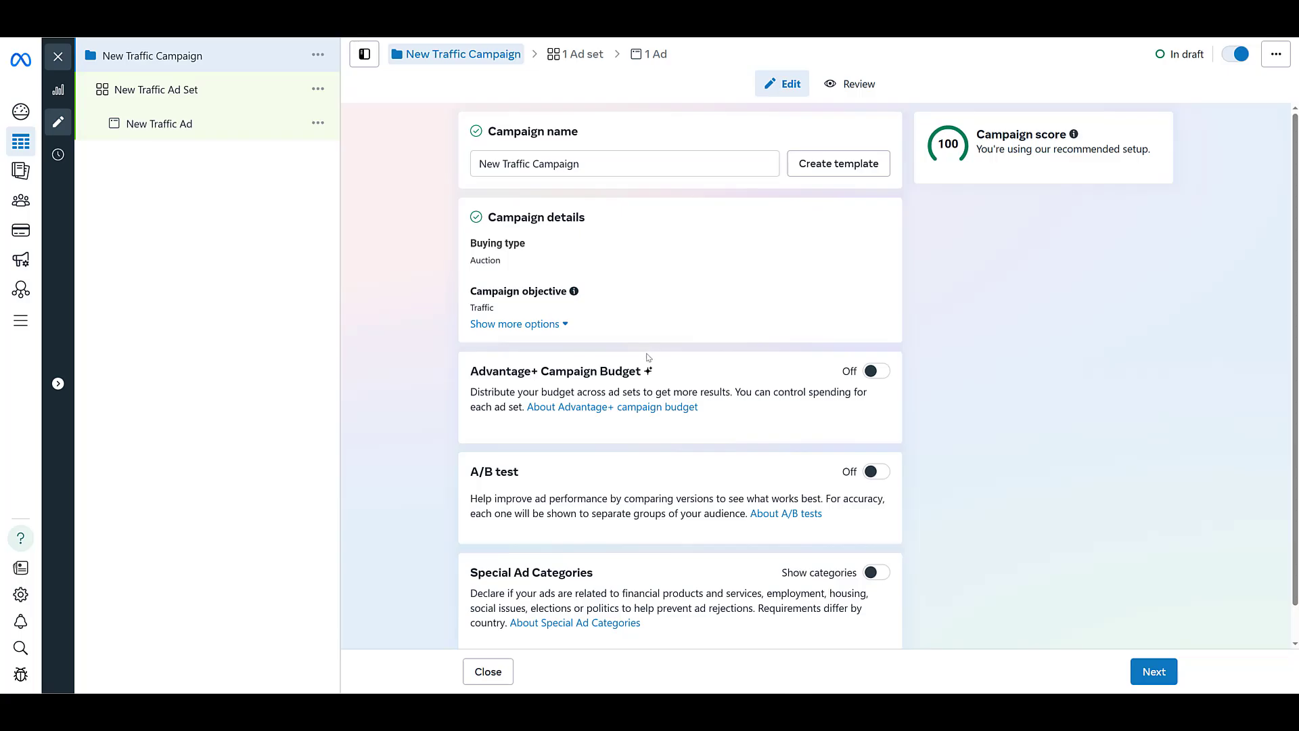
# Step: Keep the campaign-level settings, continue to the ad set and set its conversion location to Website
pyautogui.scroll(-1, 688, 333)
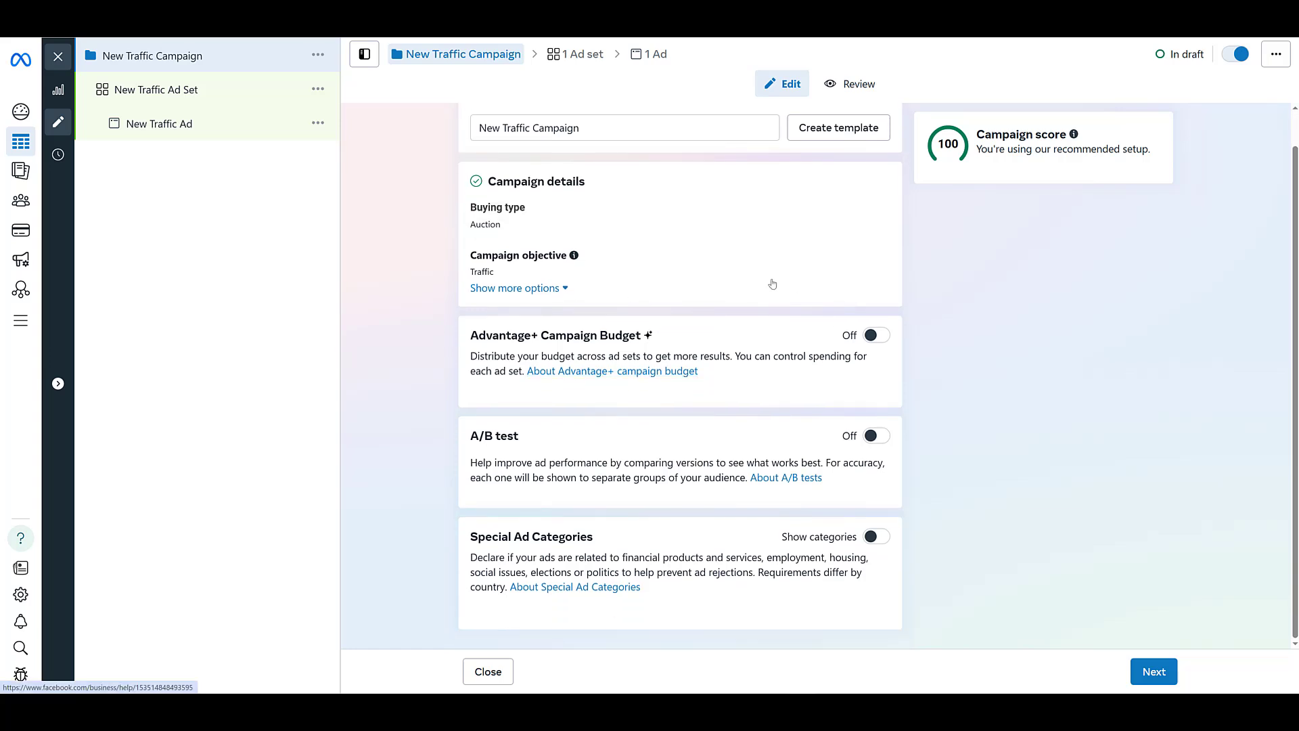
pyautogui.click(1143, 672)
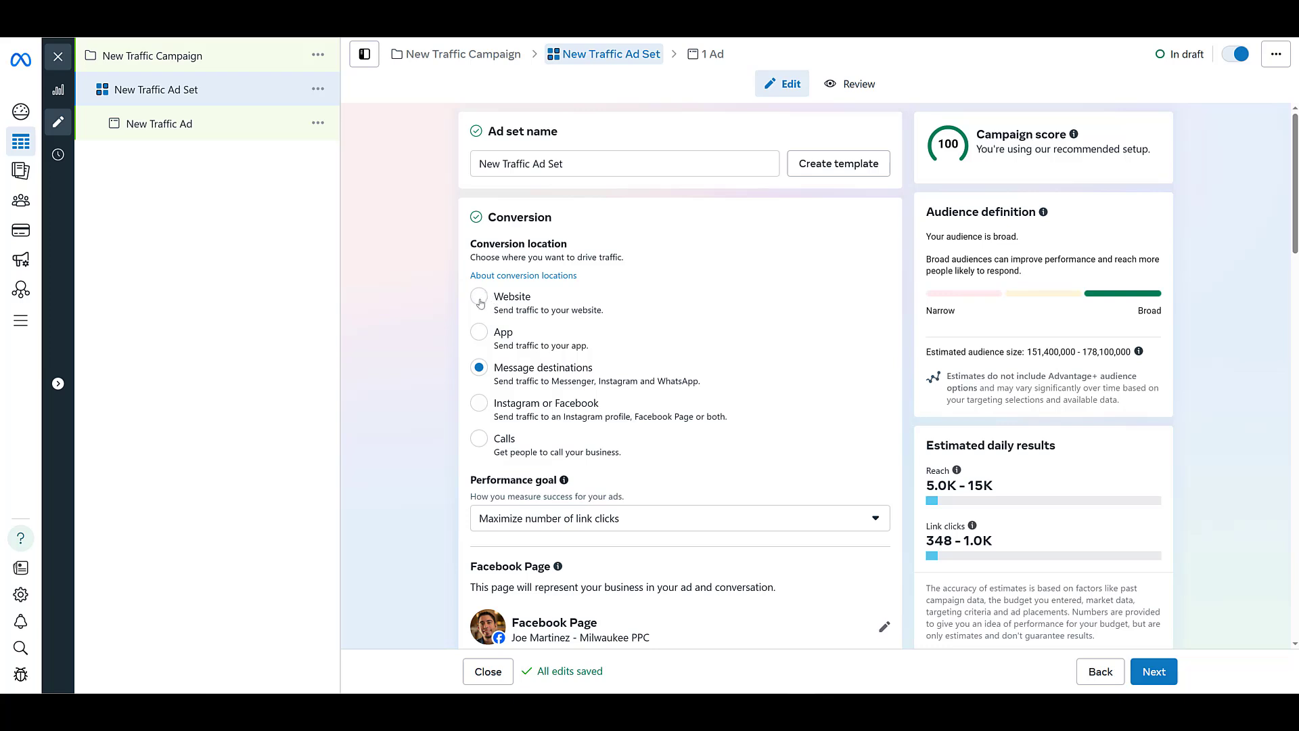
pyautogui.click(479, 300)
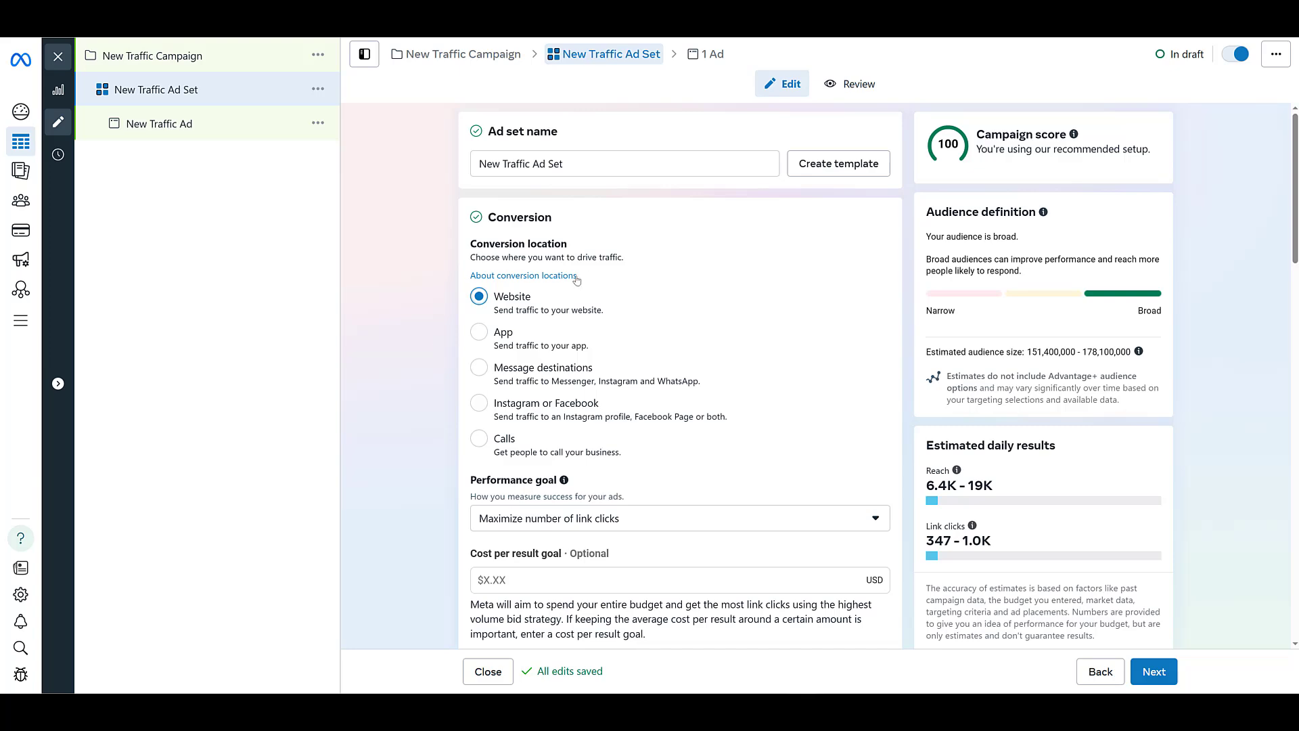
# Step: Set the ad set's performance goal to Maximize number of landing page views
pyautogui.scroll(-3, 474, 298)
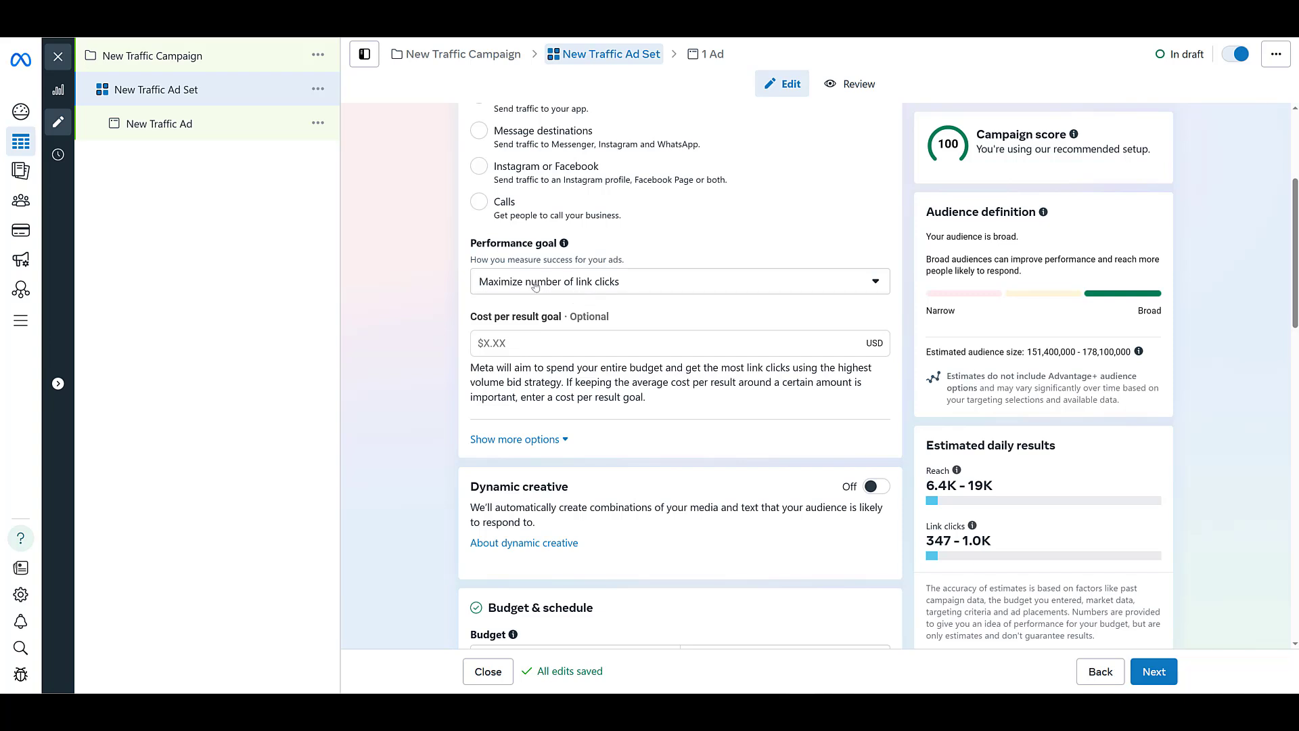
pyautogui.click(714, 283)
pyautogui.scroll(-1, 718, 342)
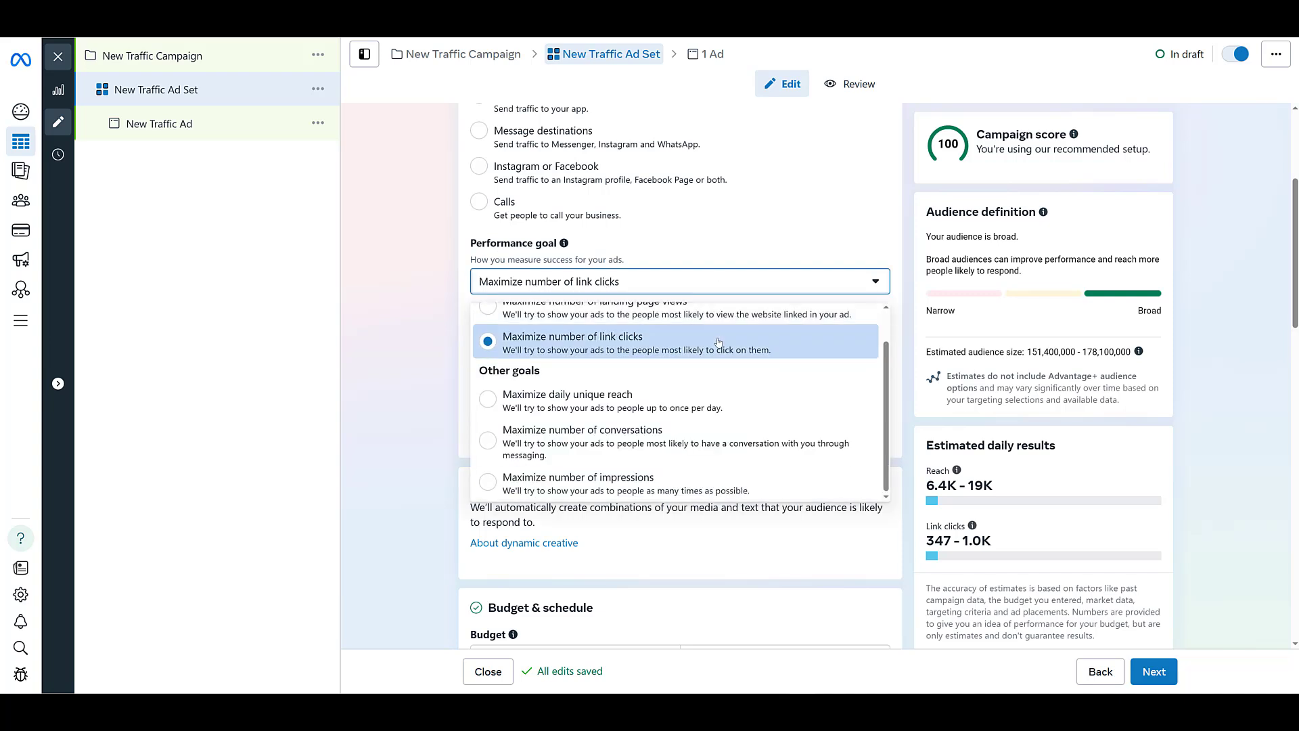
pyautogui.scroll(1, 714, 349)
pyautogui.click(707, 358)
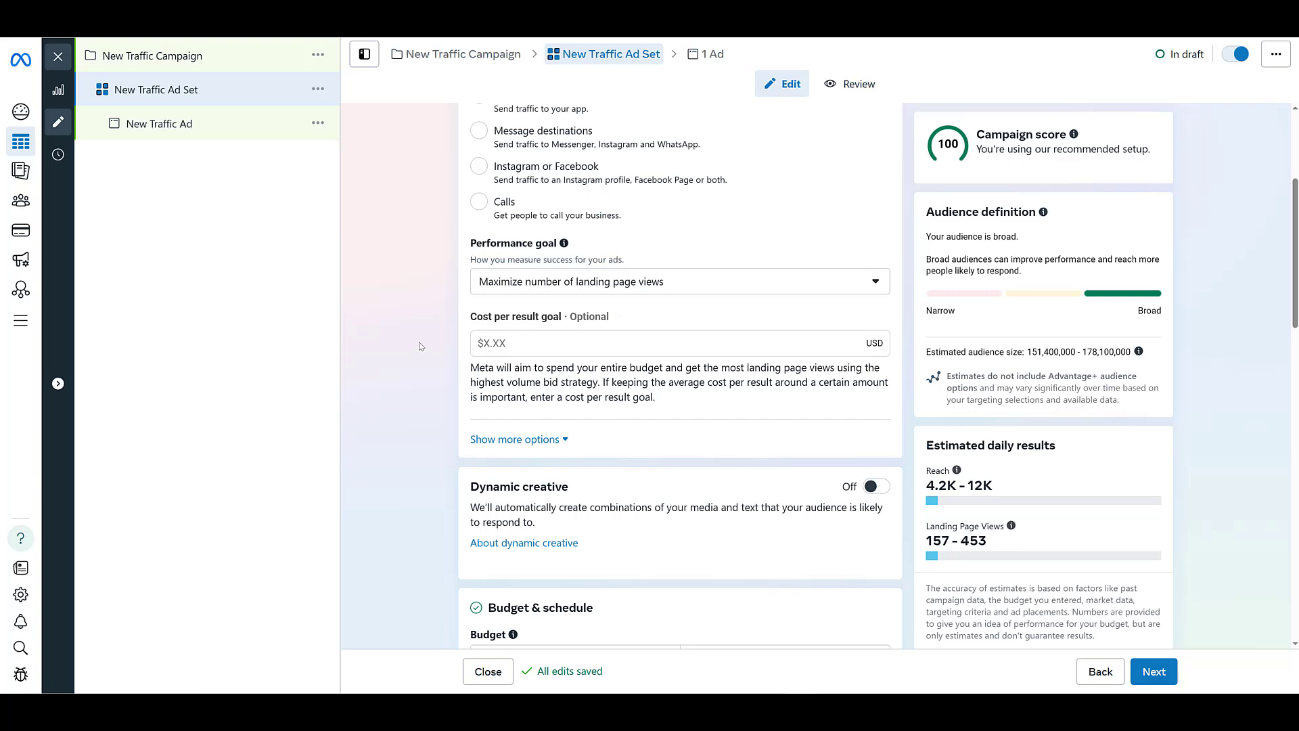
# Step: Keep the ad set's budget, schedule, audience and placement settings and continue to the ad level
pyautogui.scroll(-9, 419, 346)
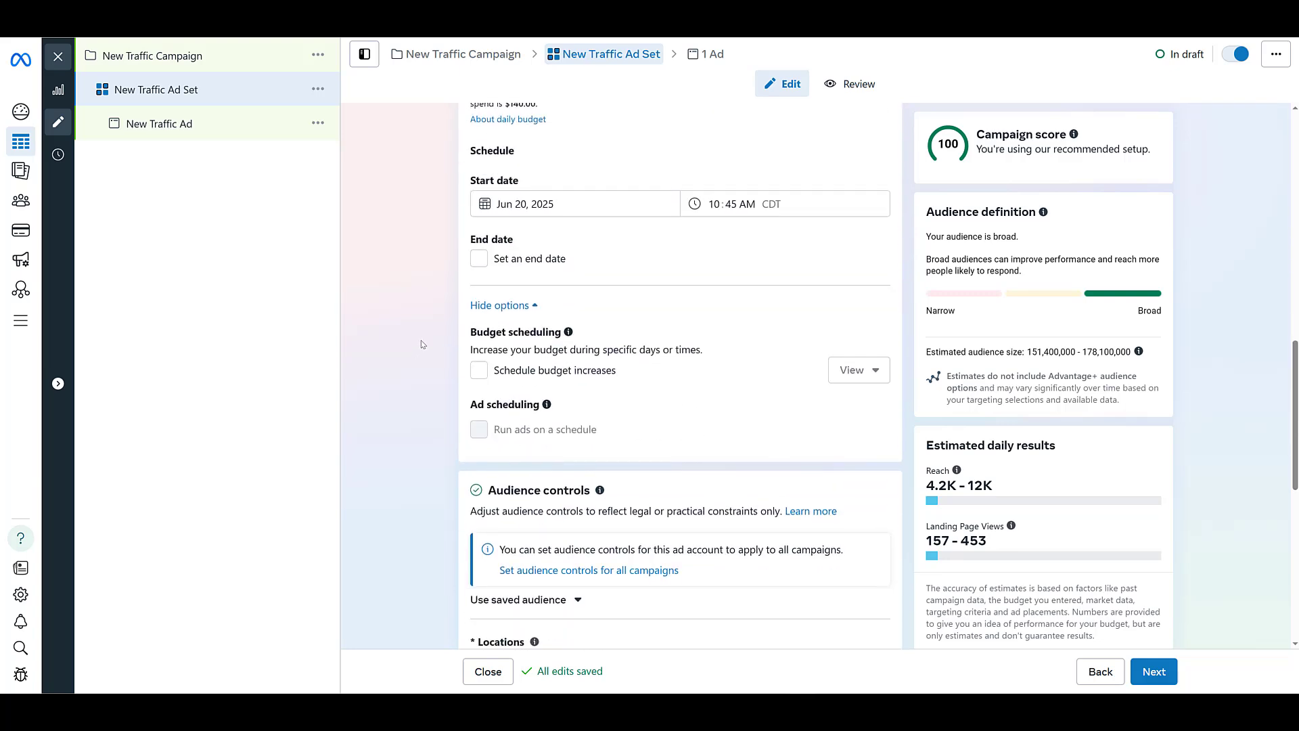
pyautogui.scroll(-6, 421, 344)
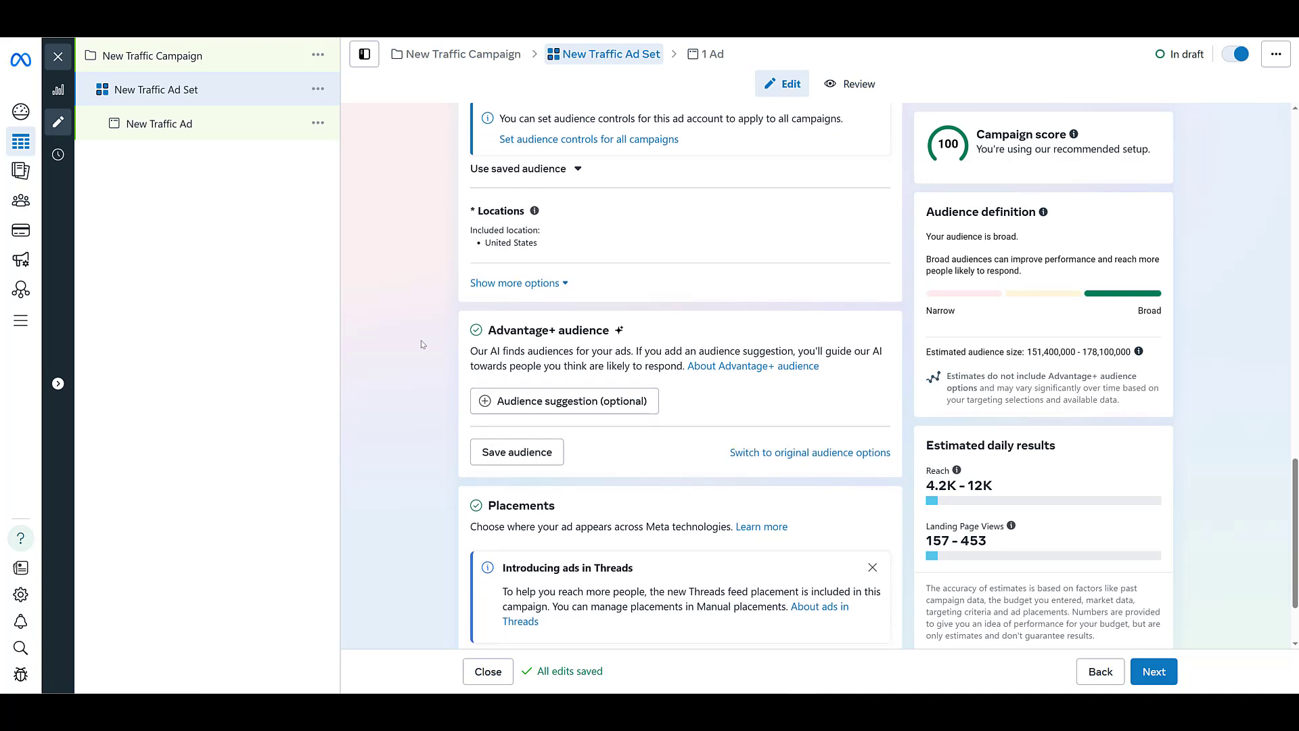
pyautogui.scroll(-2, 422, 345)
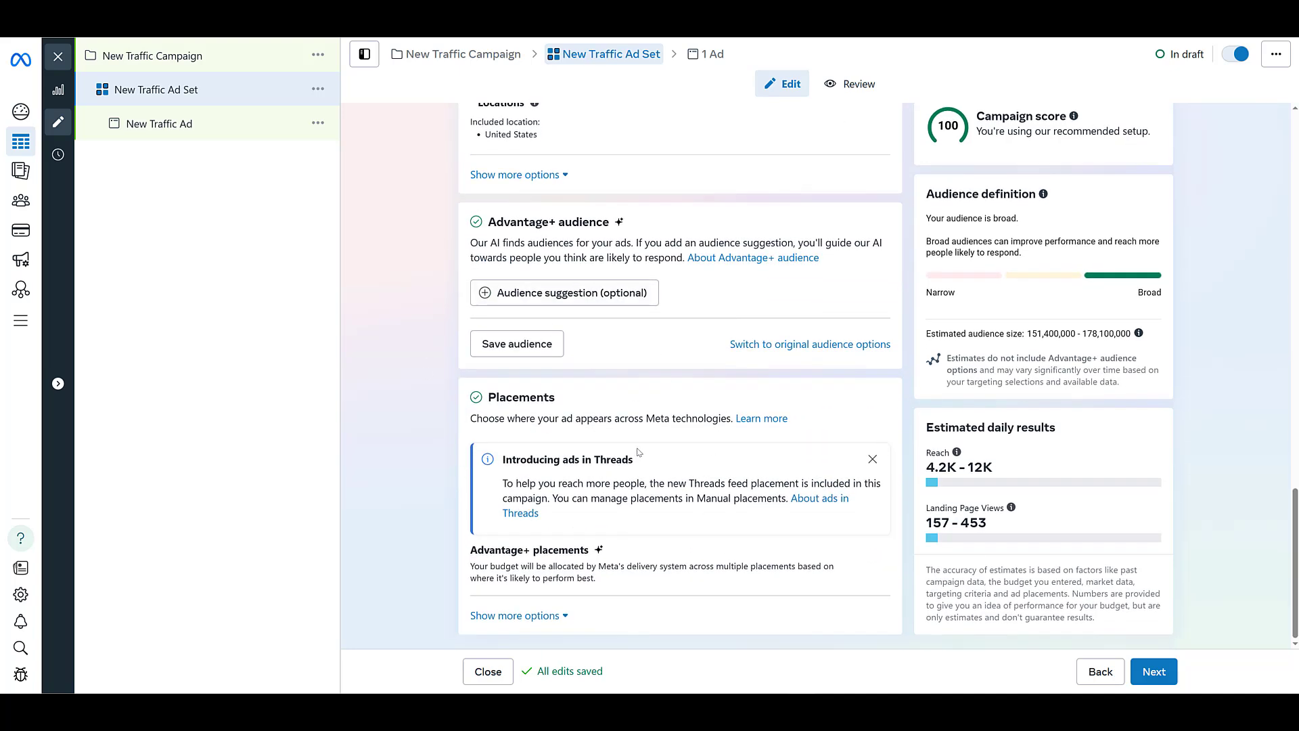
pyautogui.click(1150, 670)
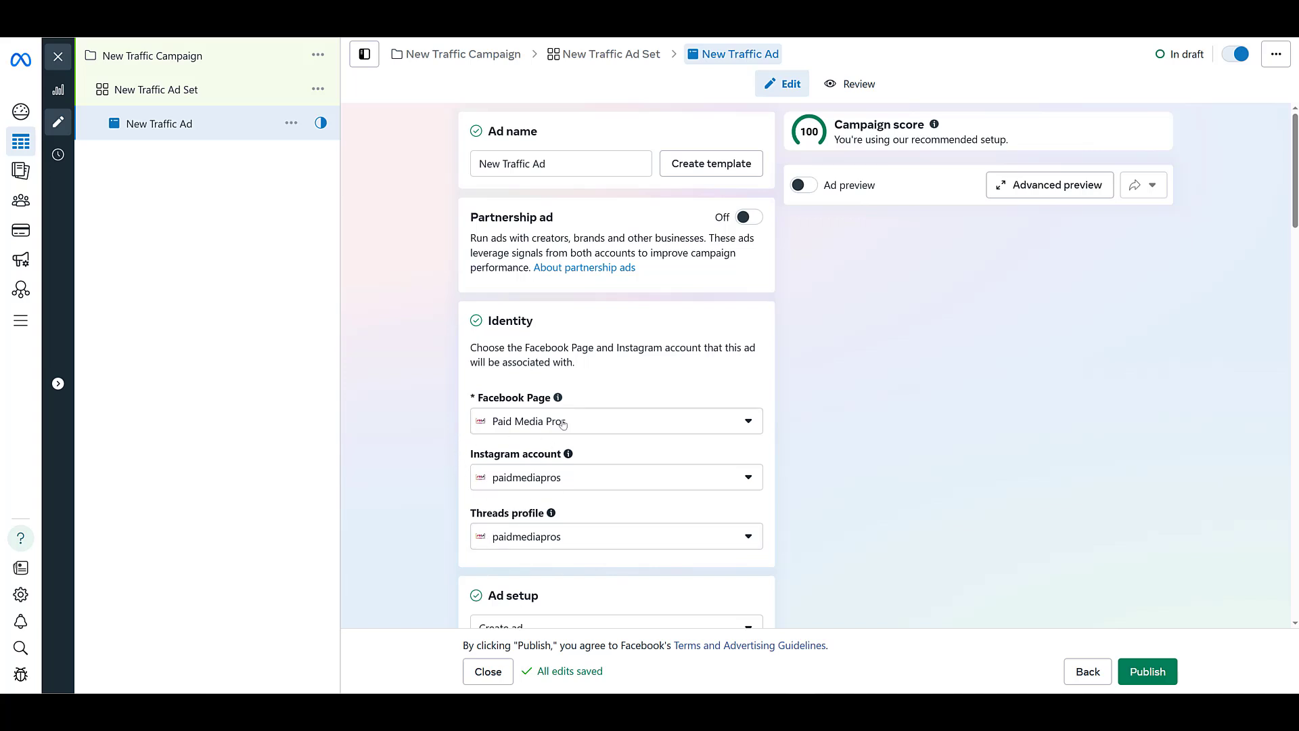
pyautogui.scroll(-6, 434, 512)
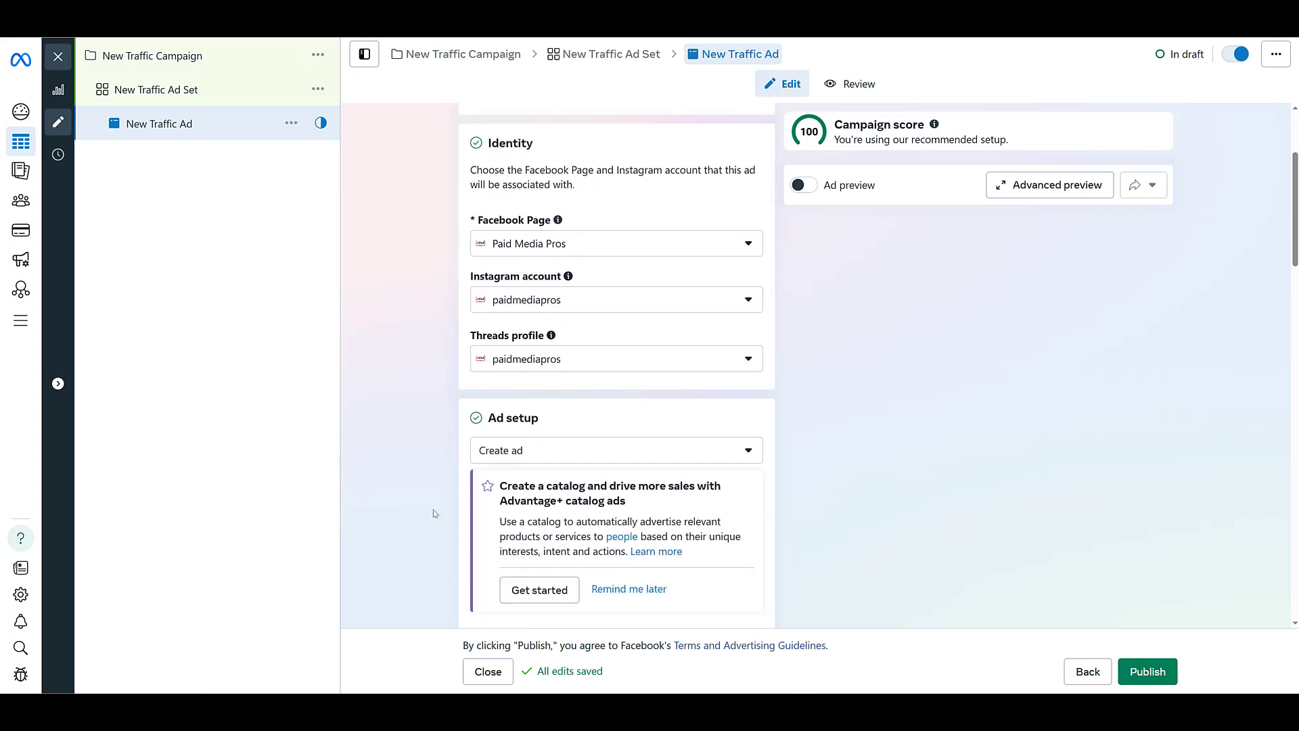
pyautogui.scroll(-3, 434, 513)
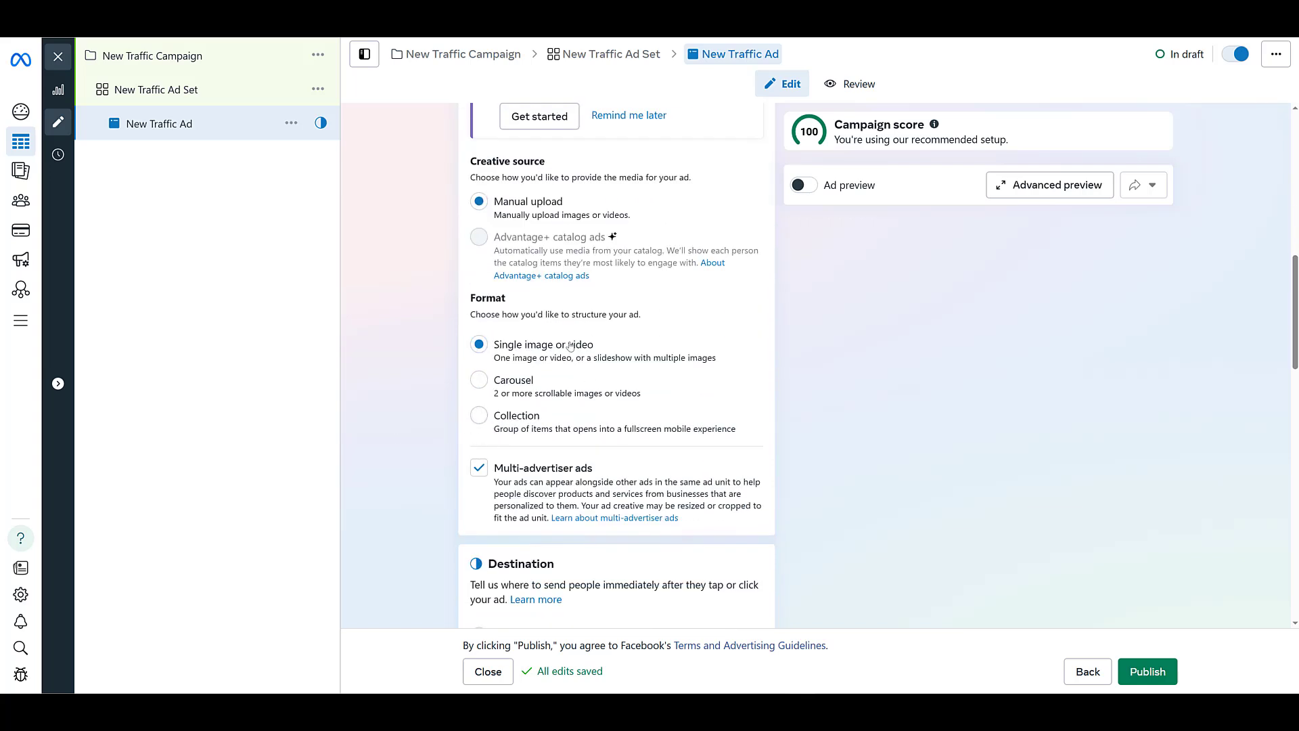
pyautogui.scroll(-6, 425, 420)
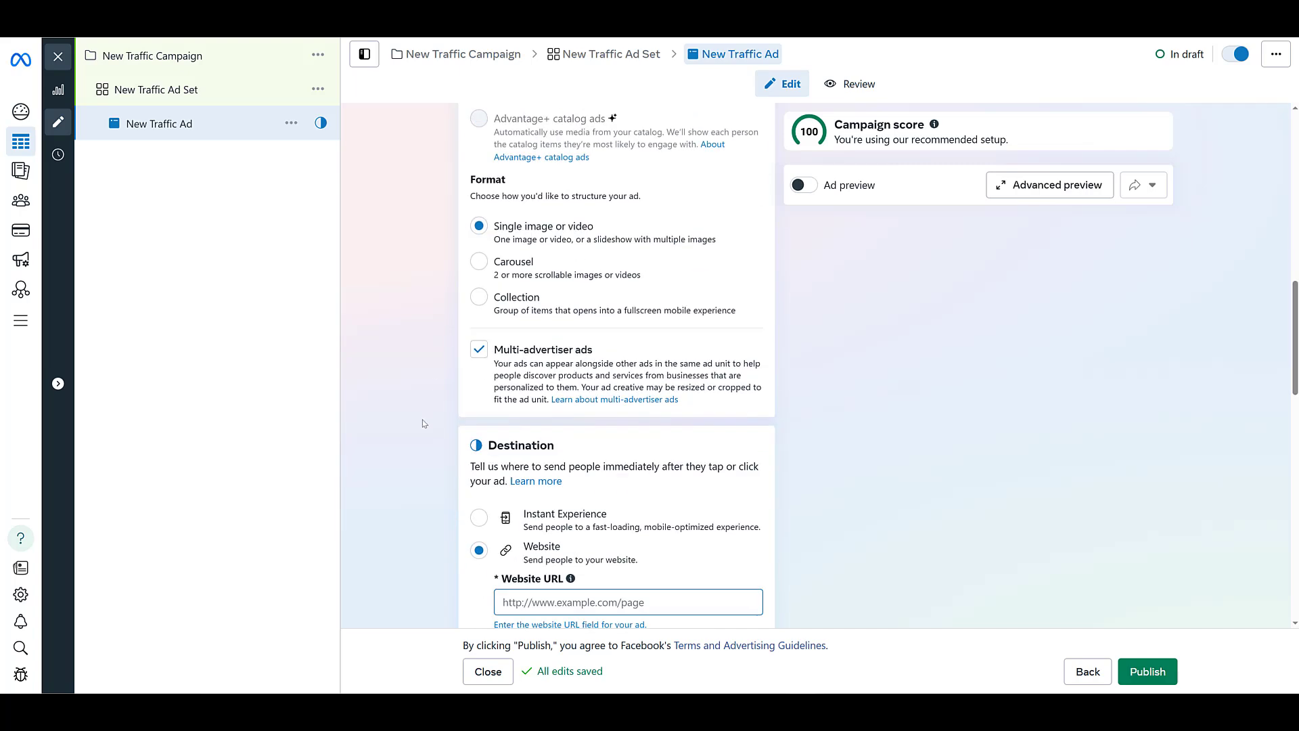
pyautogui.click(542, 313)
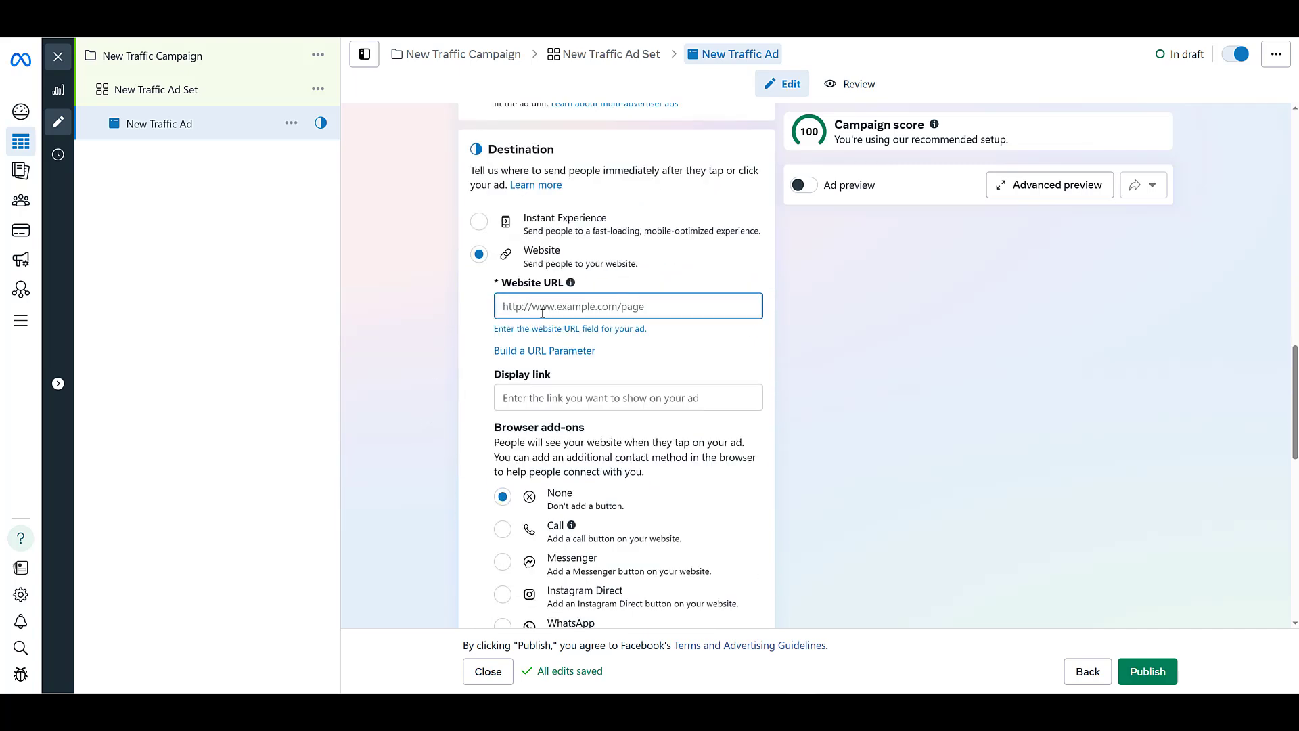
pyautogui.write('https://www.paidmediapros.com')
# Step: Add the Call browser add-on to the website destination, using the business phone number with country code +1
pyautogui.scroll(-3, 506, 260)
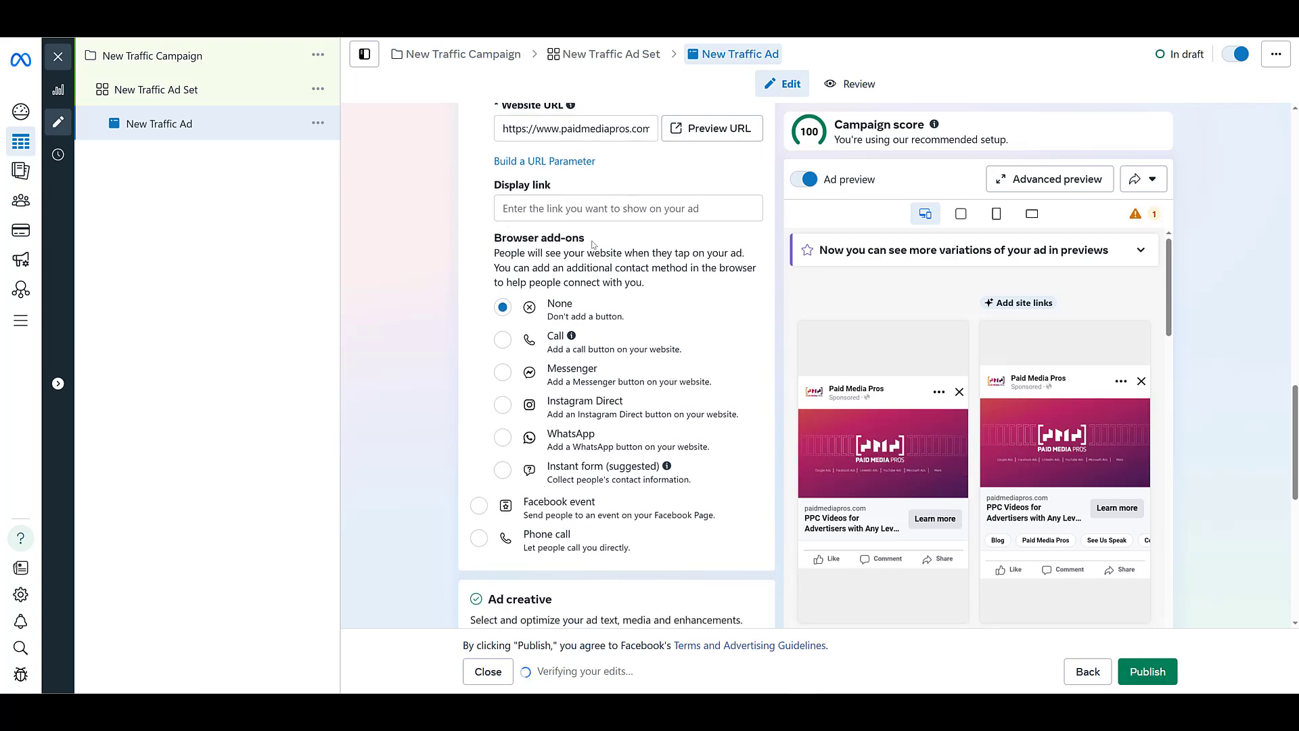
pyautogui.moveTo(555, 343)
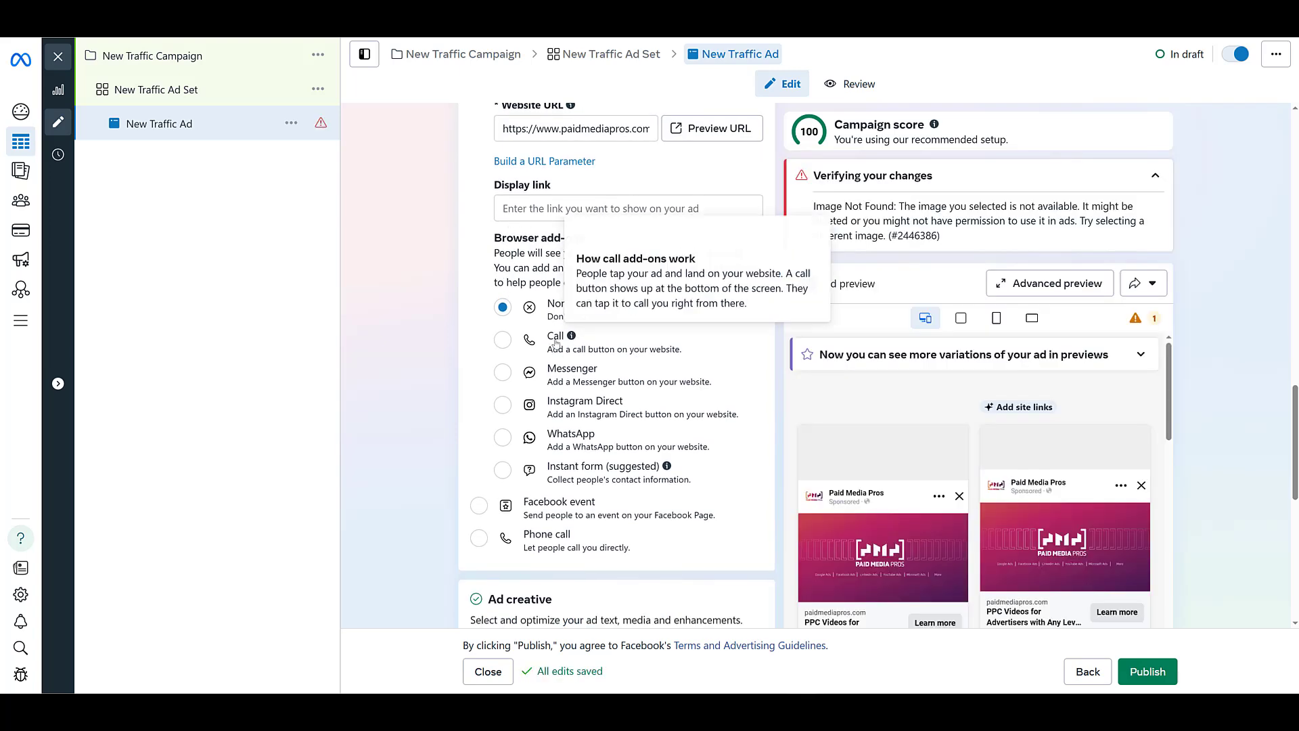
pyautogui.click(502, 340)
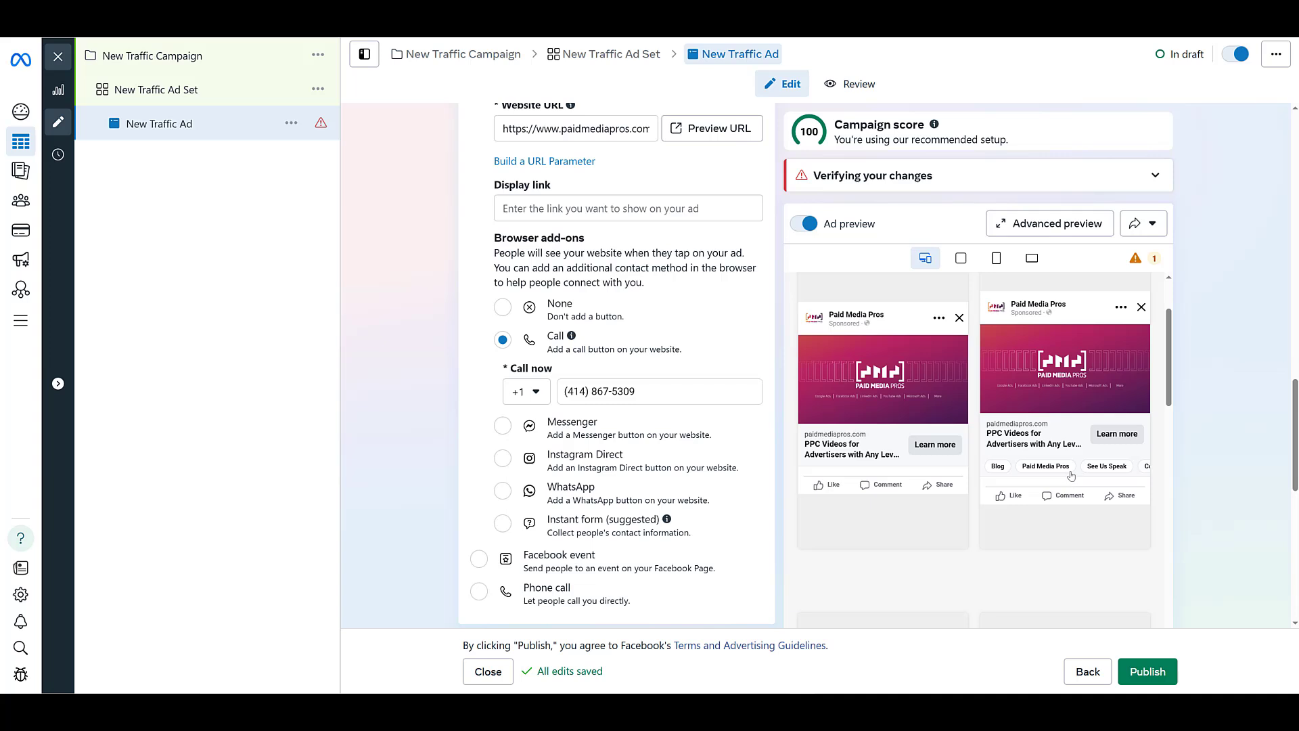
pyautogui.moveTo(573, 336)
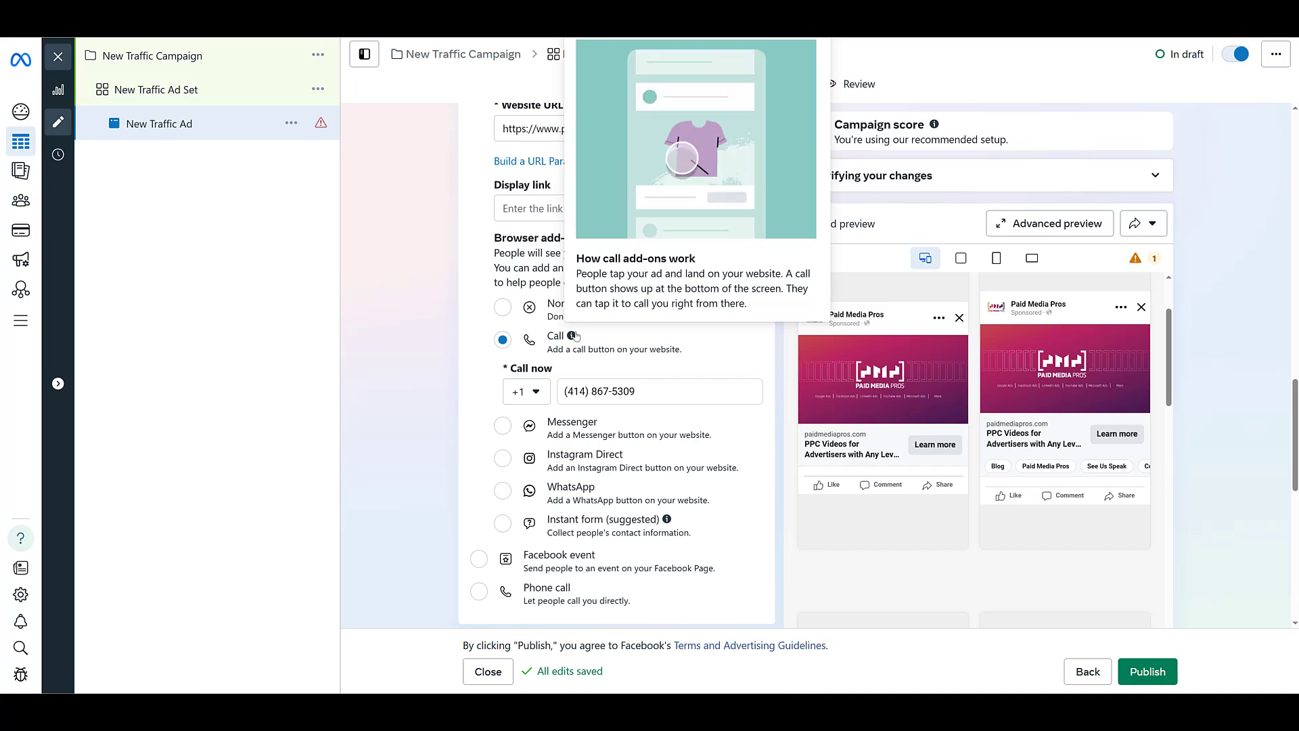
# Step: Try Phone call as the ad's destination, examine its settings and switch the destination back to Website
pyautogui.click(479, 591)
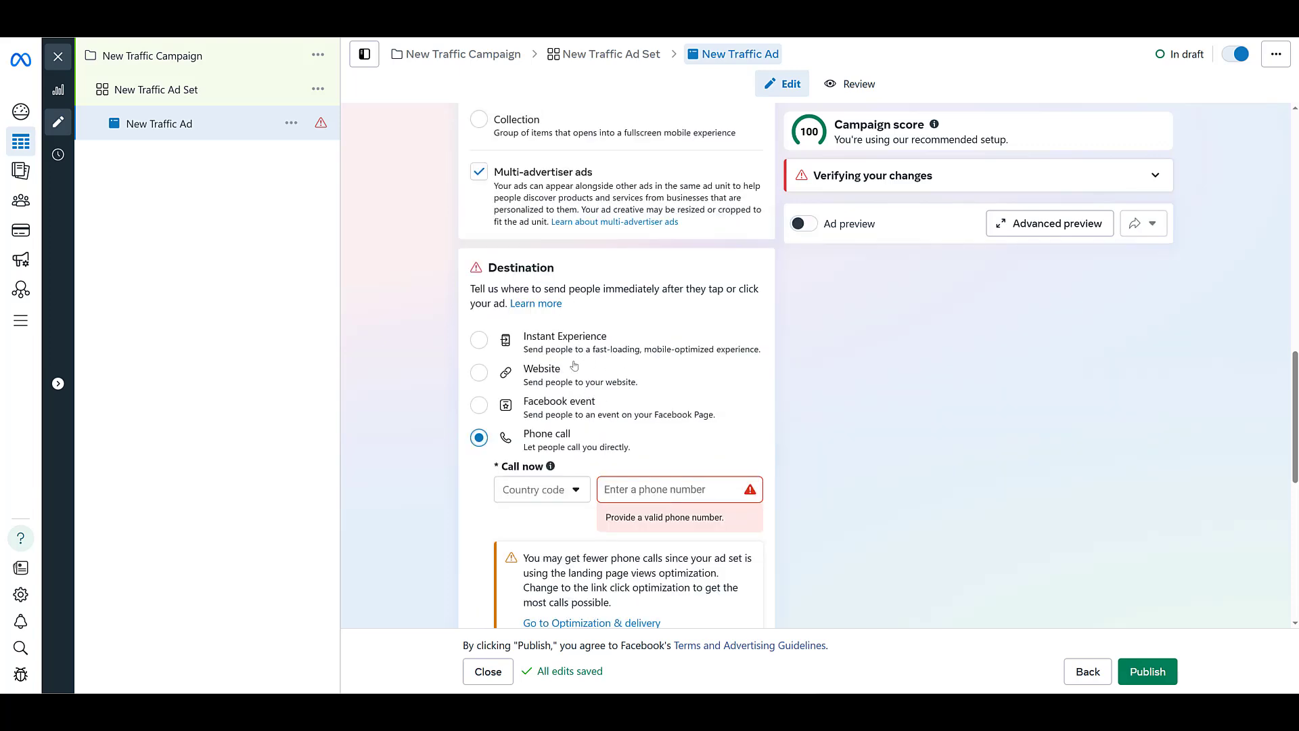
pyautogui.scroll(-1, 681, 438)
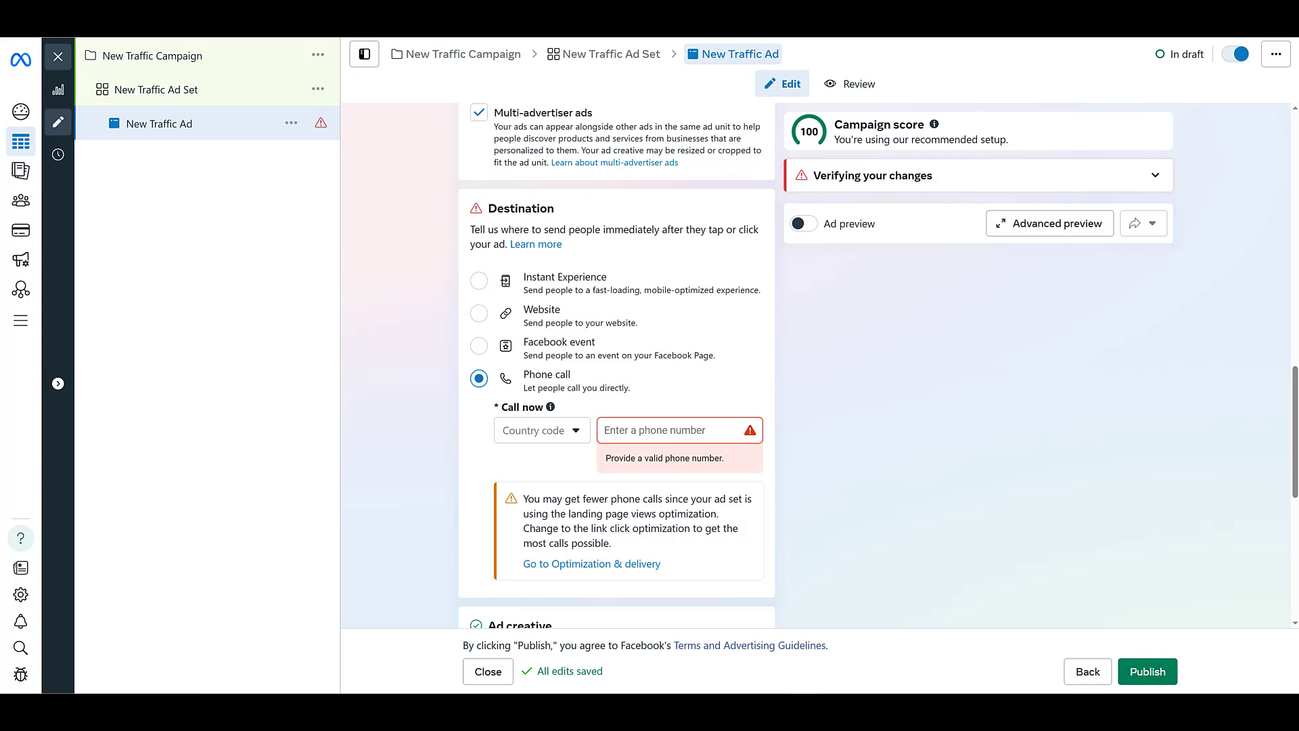
pyautogui.click(479, 314)
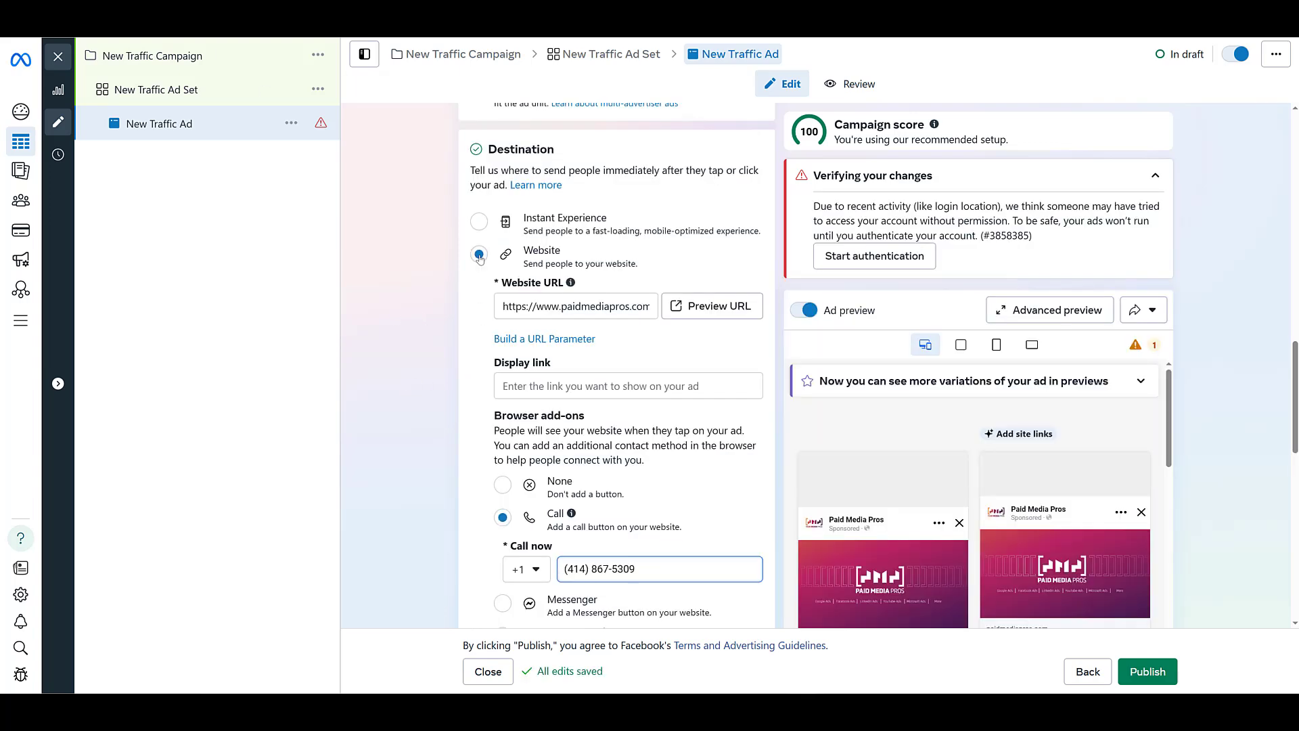
# Step: Review the ad's browser add-on, creative, language and tracking settings
pyautogui.scroll(-1, 479, 267)
pyautogui.scroll(-3, 480, 267)
pyautogui.scroll(-3, 941, 471)
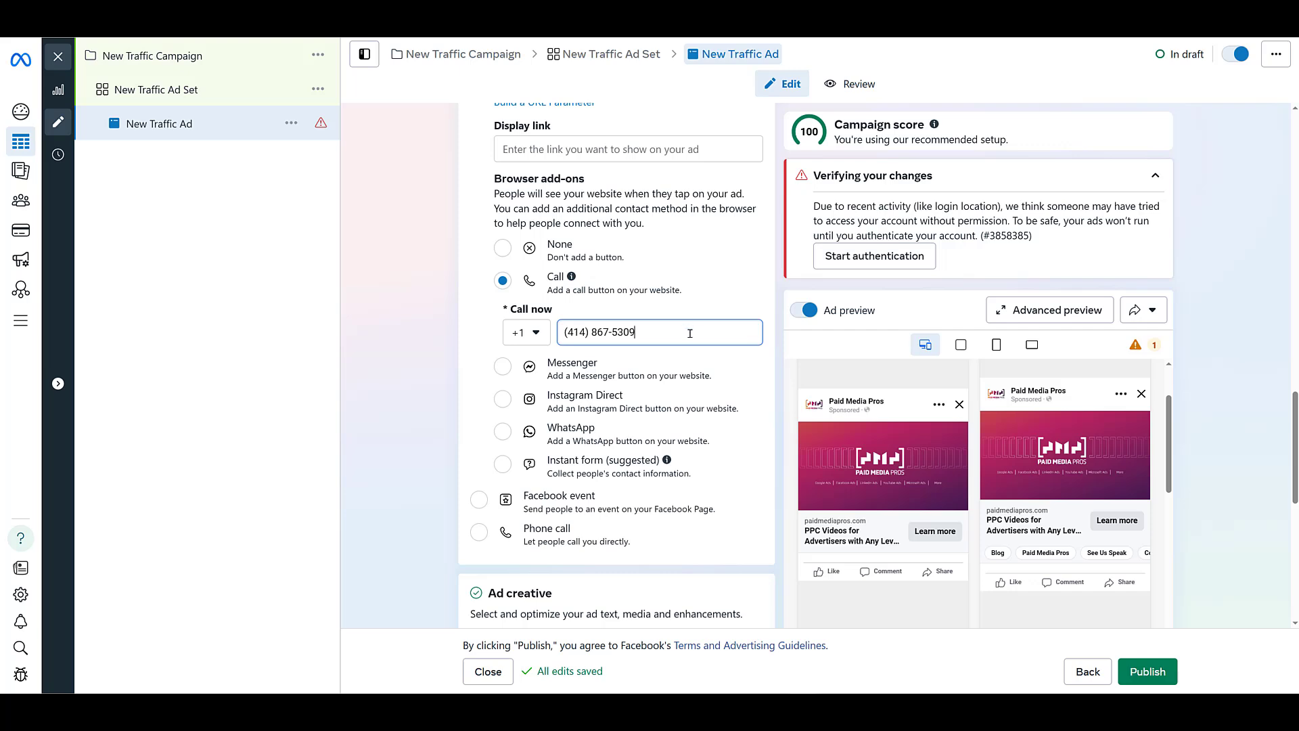
pyautogui.scroll(-7, 675, 456)
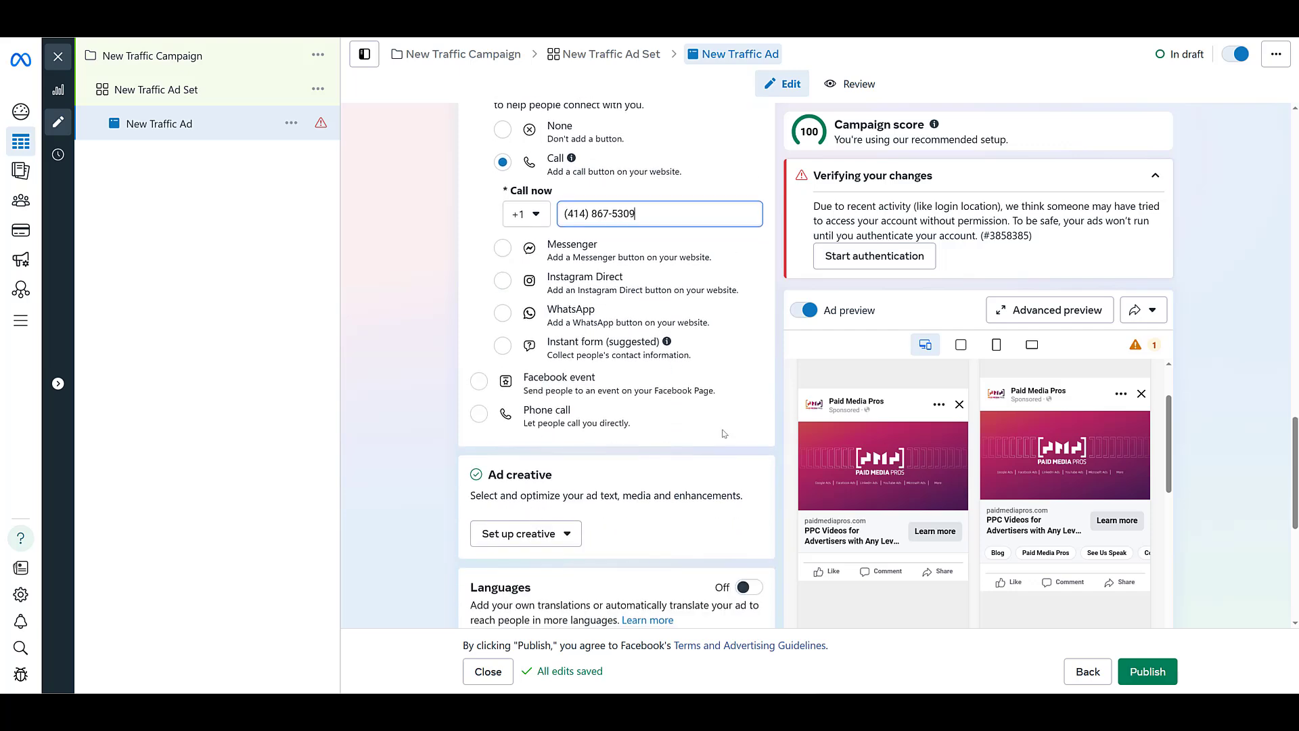
pyautogui.scroll(-1, 596, 387)
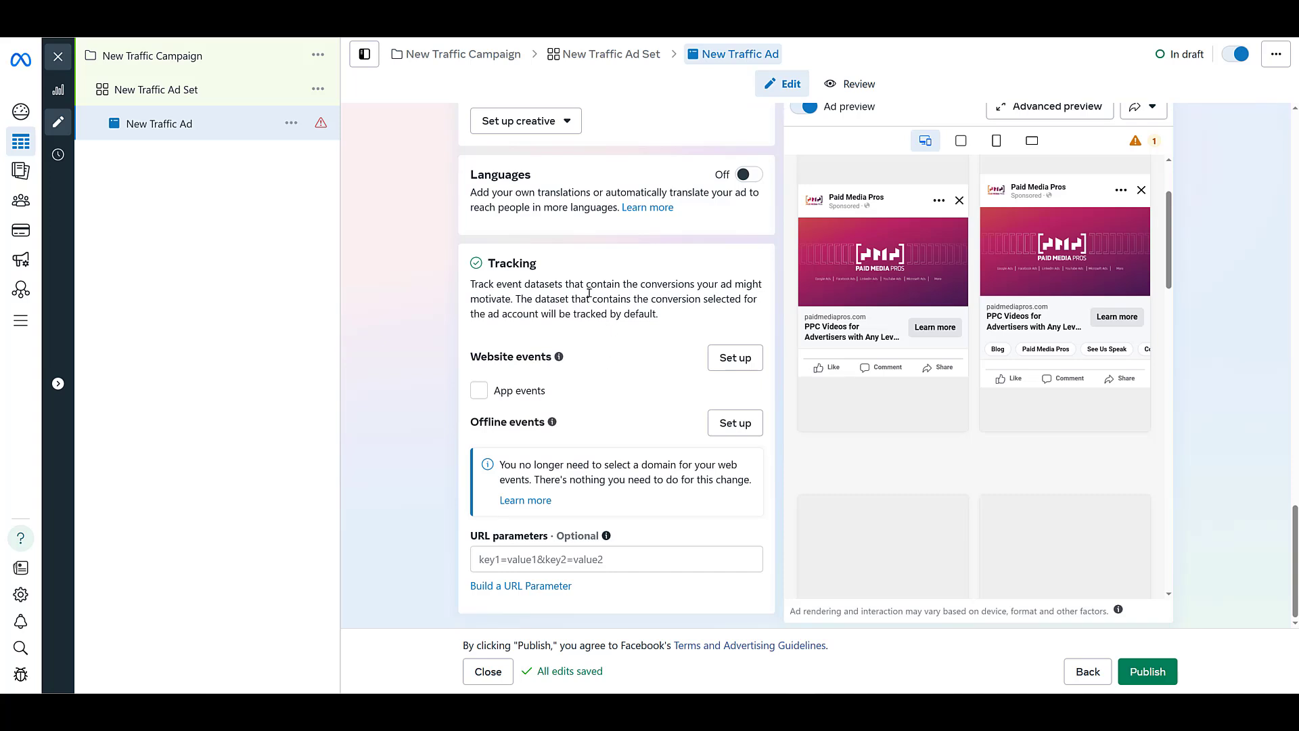